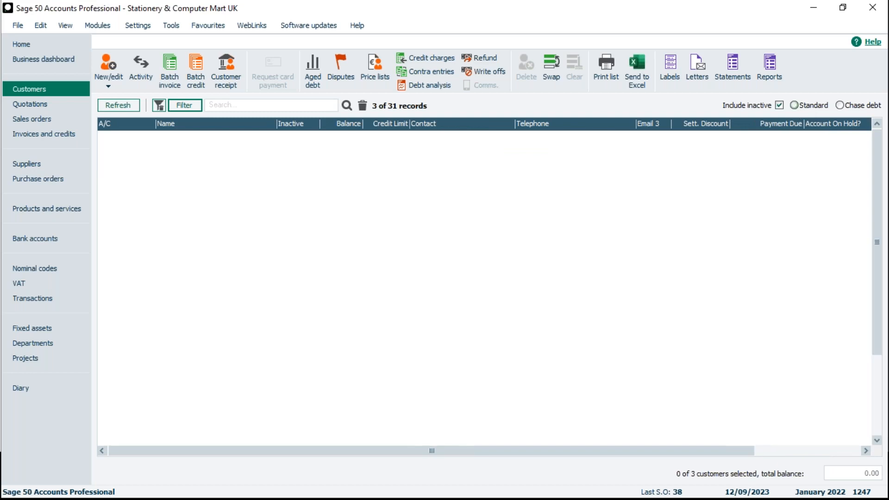
pyautogui.click(18, 25)
pyautogui.moveTo(34, 59)
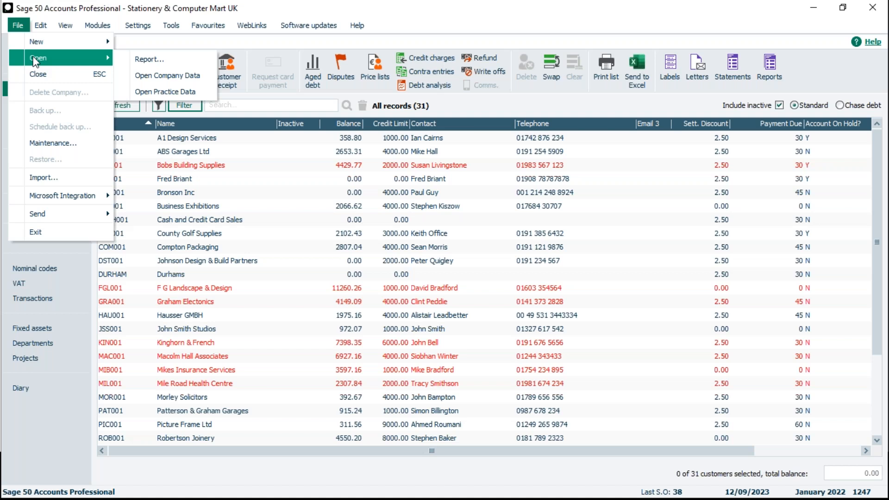
pyautogui.click(243, 212)
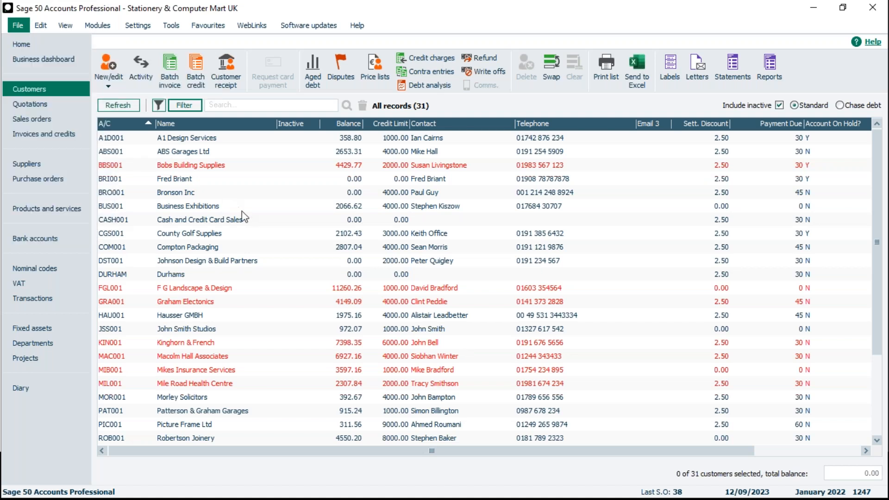
pyautogui.click(242, 212)
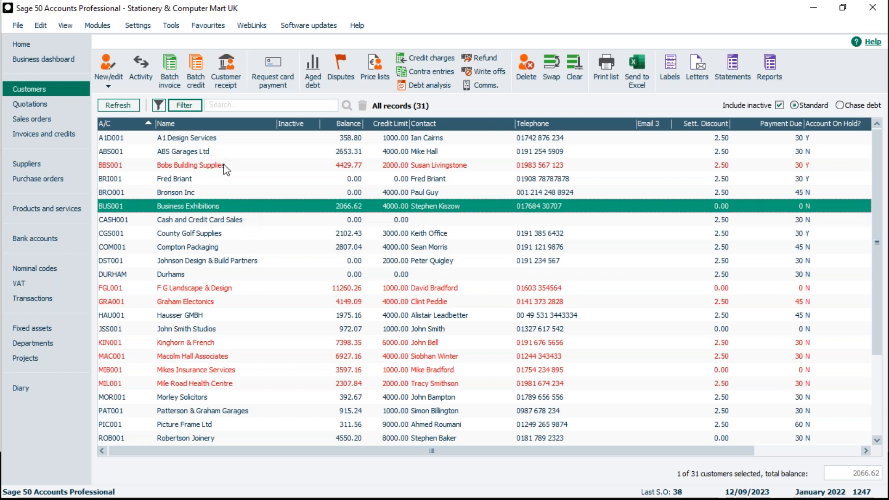
# Open the Credit Control page of the customer record listed directly above Bronson Inc, accepting the account-on-hold warning.
pyautogui.doubleClick(248, 181)
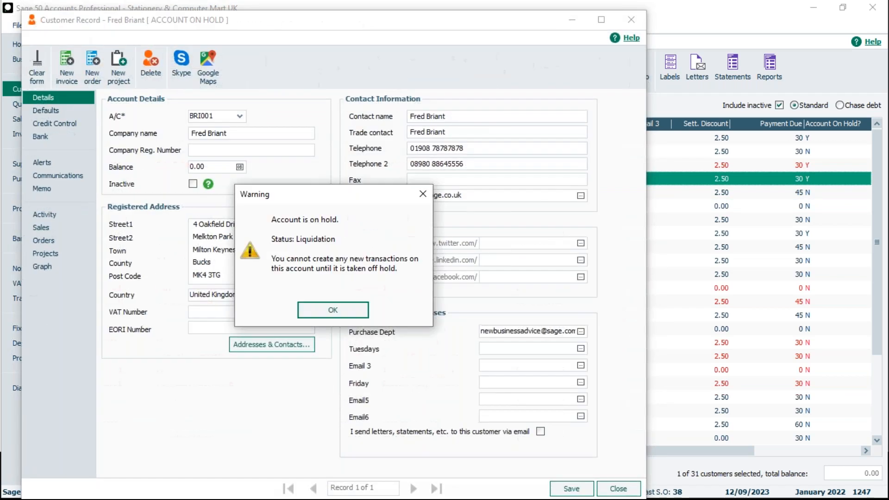
pyautogui.click(343, 315)
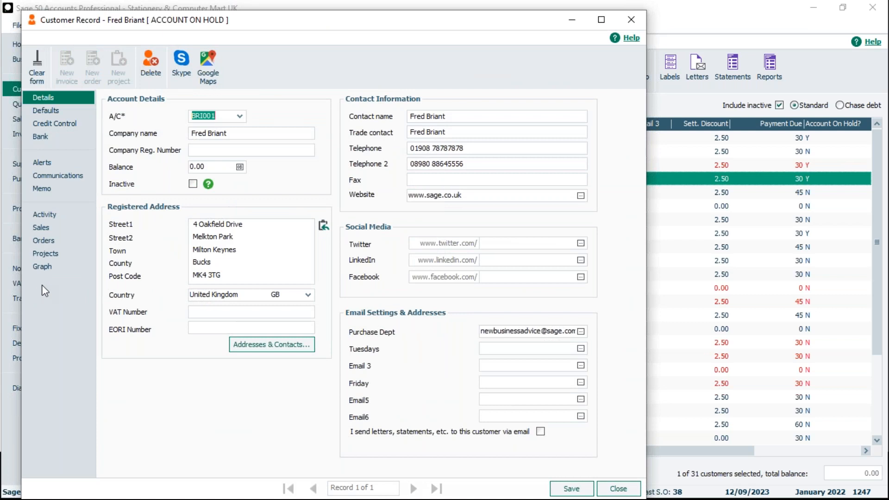
pyautogui.click(55, 124)
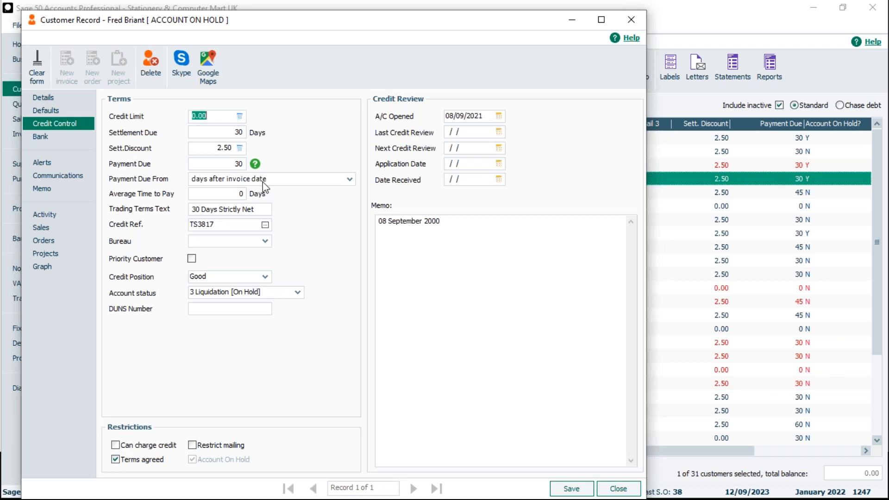
# Examine the customer's credit terms, including credit limit, settlement due, Payment Due From options, average time to pay, trading terms text and credit reference.
pyautogui.click(214, 117)
pyautogui.click(225, 132)
pyautogui.click(291, 180)
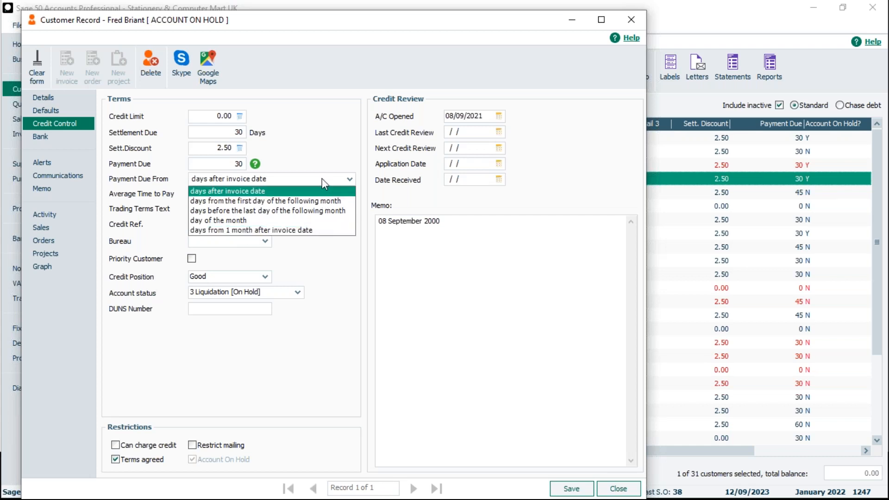
pyautogui.click(324, 190)
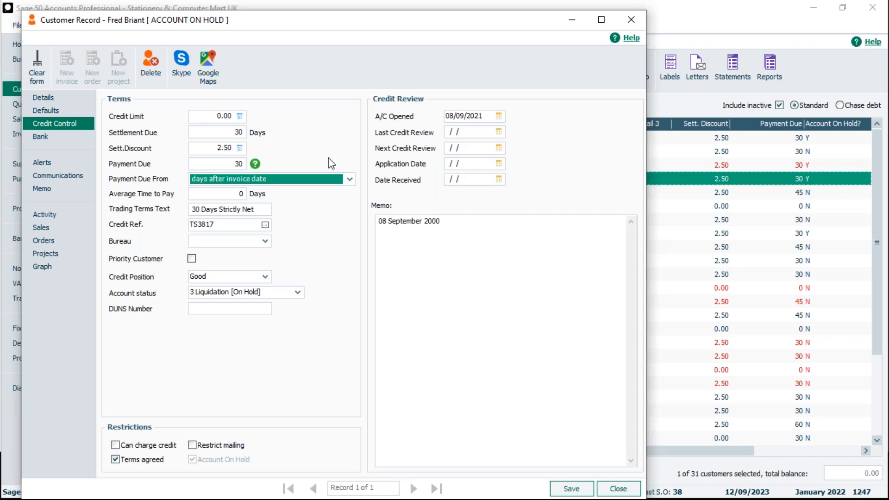
pyautogui.click(206, 193)
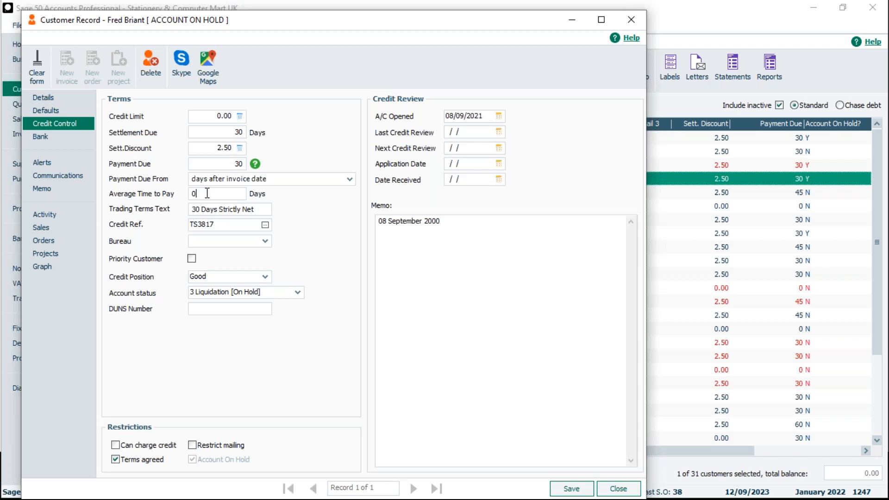
pyautogui.click(256, 209)
pyautogui.moveTo(259, 209); pyautogui.dragTo(183, 210)
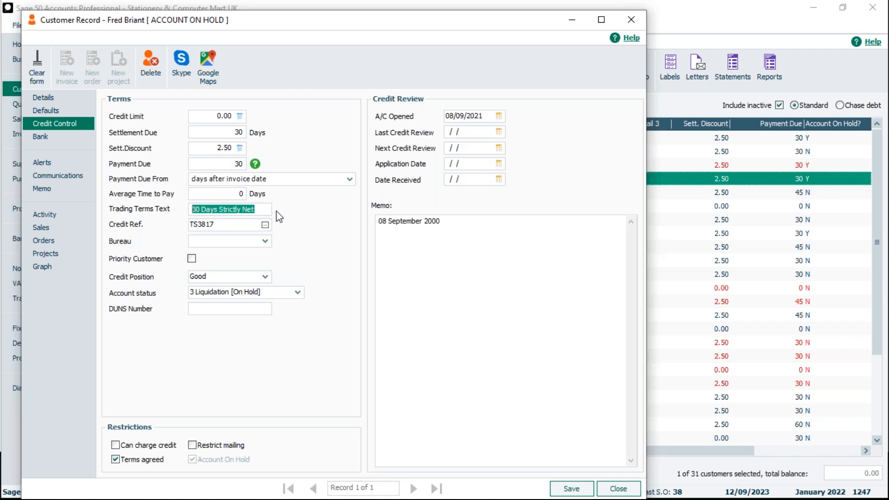
pyautogui.moveTo(257, 209); pyautogui.dragTo(184, 212)
pyautogui.moveTo(234, 224); pyautogui.dragTo(178, 229)
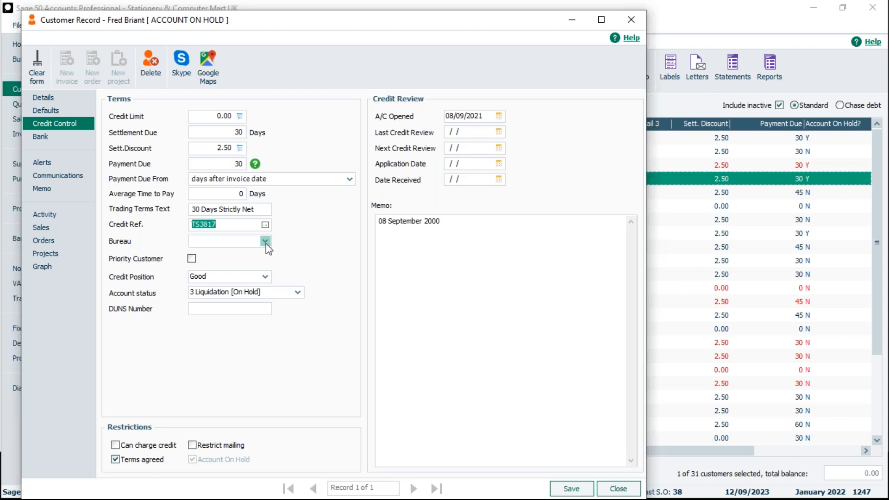
# Move the customer record window aside and view the available program settings, including Internet Resources.
pyautogui.moveTo(314, 14); pyautogui.dragTo(501, 23)
pyautogui.click(137, 25)
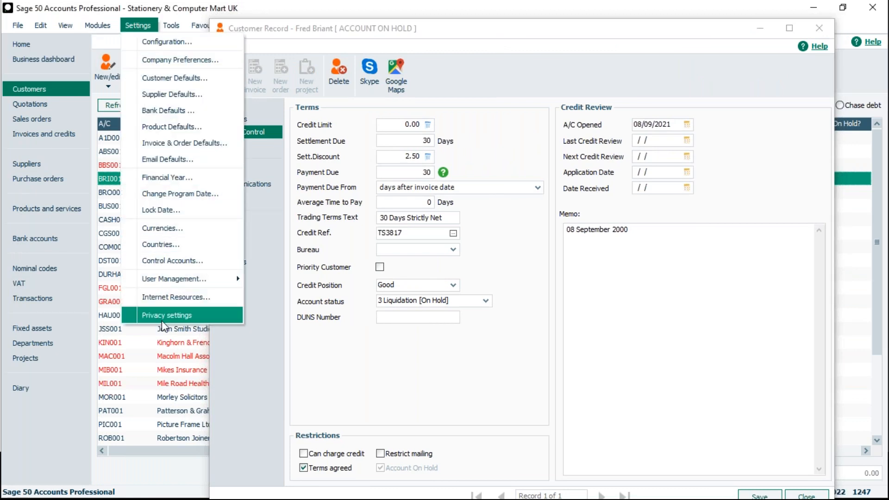
pyautogui.click(569, 294)
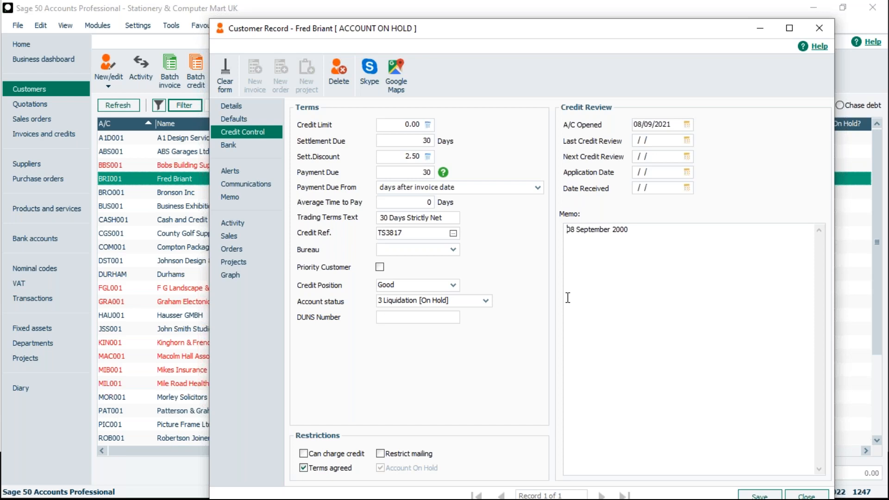
# Set the customer's credit bureau to D&B and try to look up the credit reference online.
pyautogui.click(454, 250)
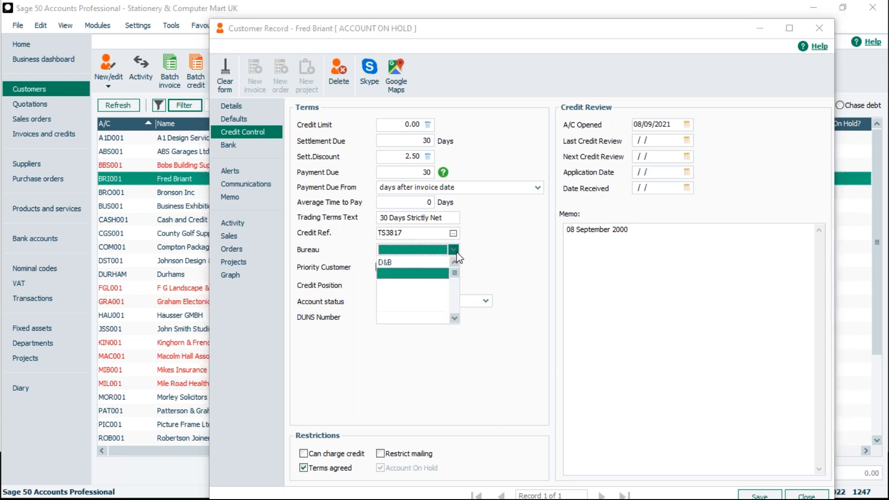
pyautogui.click(390, 262)
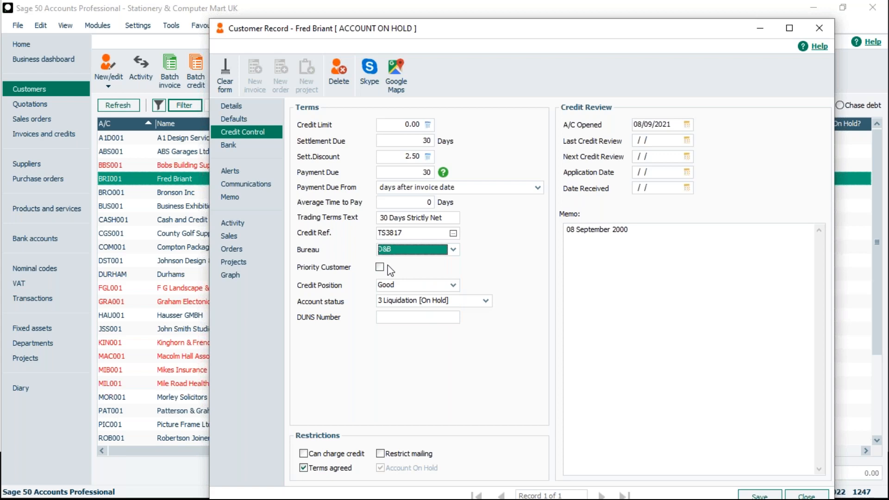
pyautogui.click(453, 234)
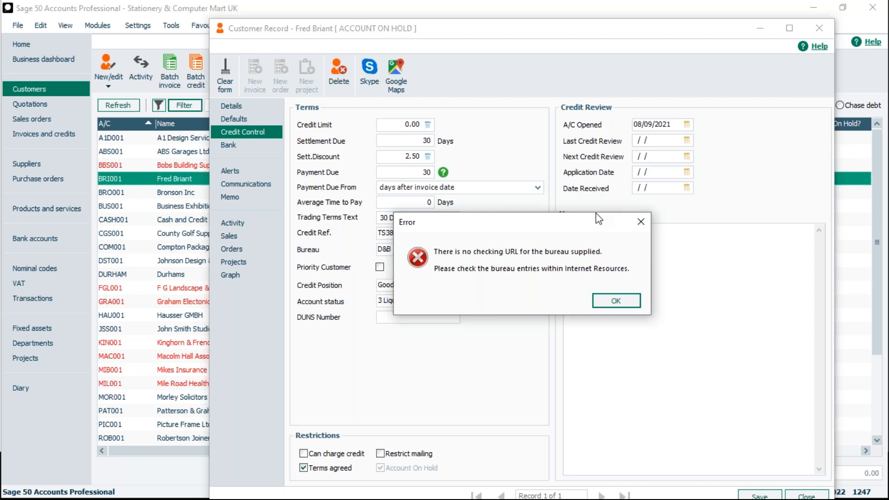
pyautogui.click(639, 224)
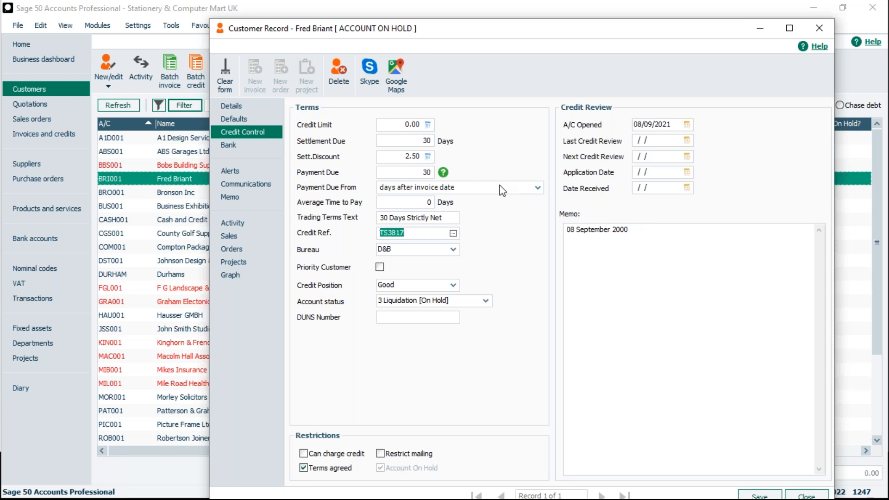
# Mark the account as a priority customer and set its credit position to Warning.
pyautogui.click(379, 267)
pyautogui.click(453, 286)
pyautogui.click(487, 275)
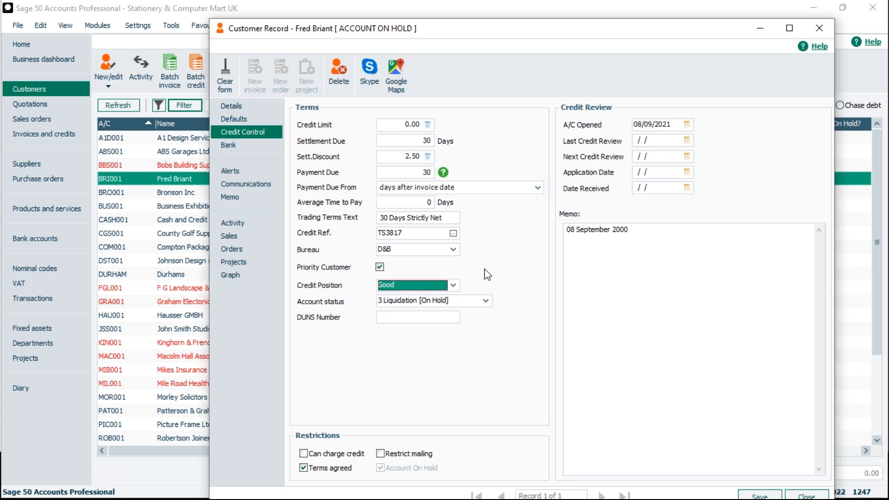
pyautogui.click(453, 285)
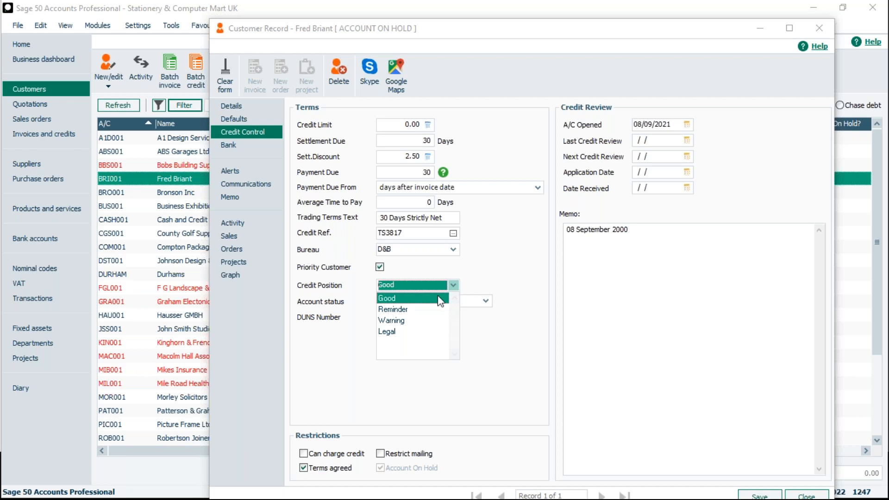
pyautogui.click(407, 322)
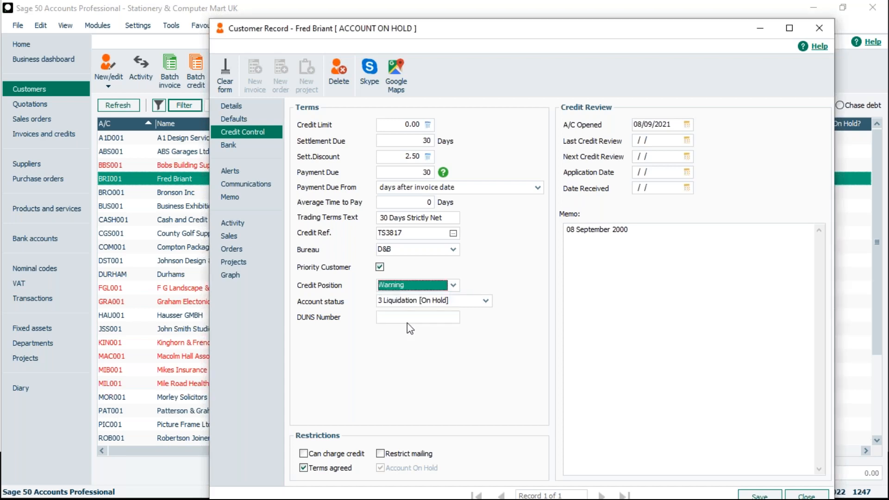
# Examine the full range of account status options for the customer, including those that place the account on hold.
pyautogui.click(486, 301)
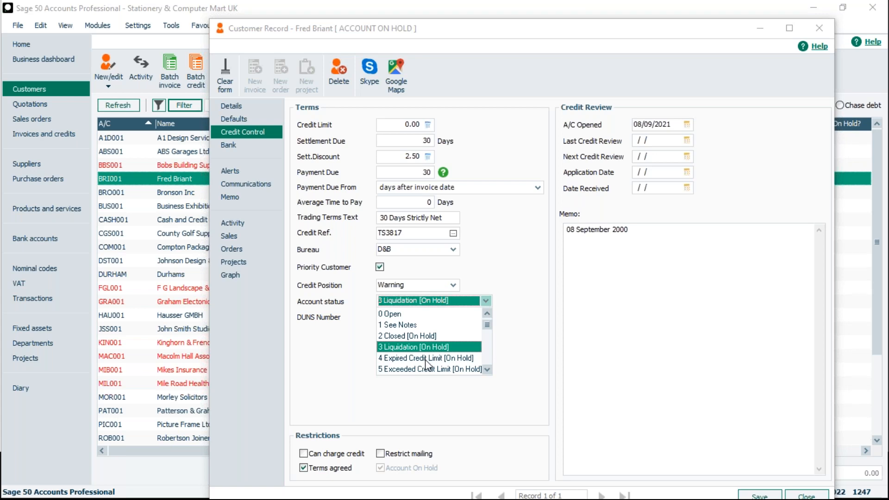
pyautogui.click(487, 369)
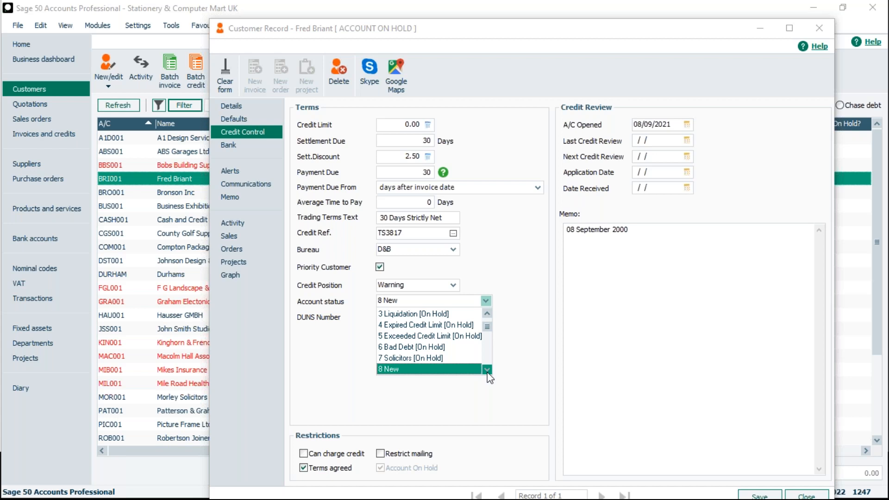
pyautogui.click(487, 369)
pyautogui.click(487, 369)
pyautogui.click(487, 369)
pyautogui.click(487, 369)
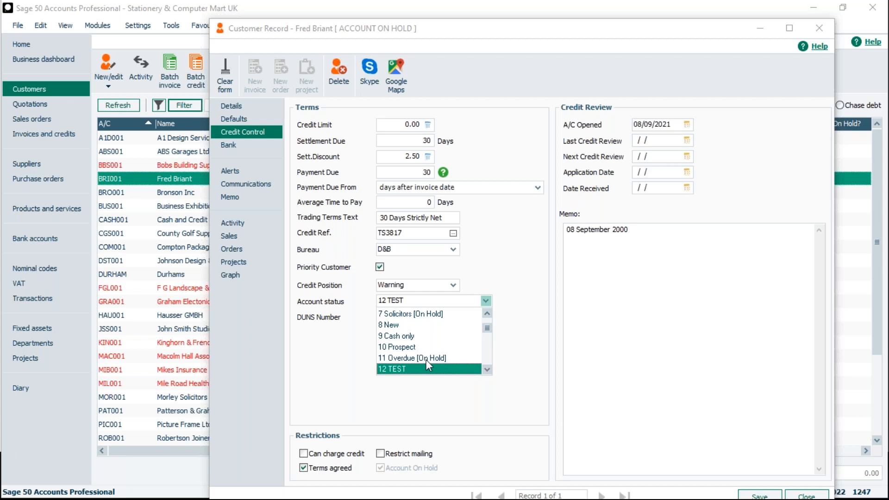
pyautogui.click(484, 318)
pyautogui.click(484, 317)
pyautogui.click(484, 317)
pyautogui.click(483, 317)
pyautogui.click(482, 317)
pyautogui.click(482, 317)
pyautogui.click(483, 317)
pyautogui.click(483, 319)
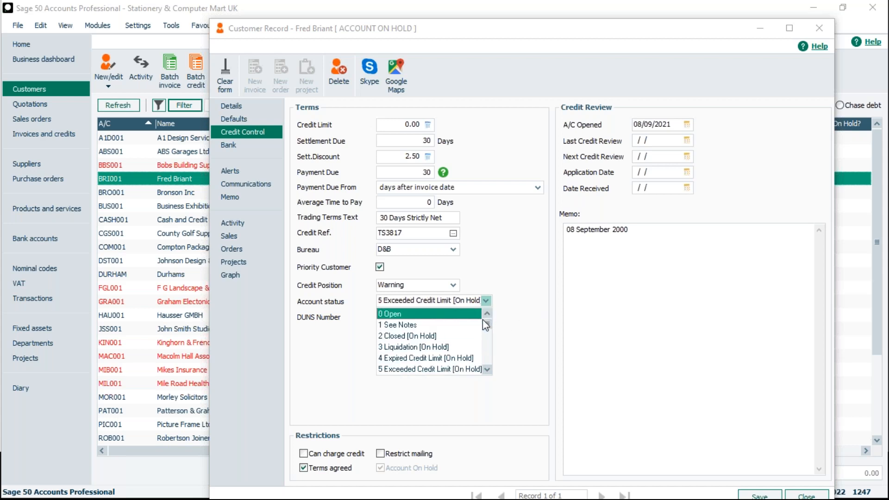
# Switch the account status to 4 Expired Credit Limit [On Hold] and back to 3 Liquidation [On Hold].
pyautogui.click(427, 357)
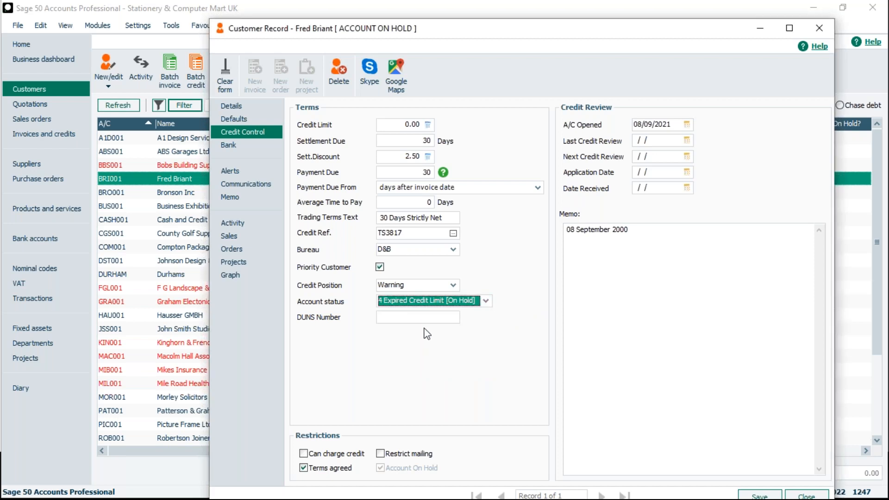
pyautogui.click(485, 301)
pyautogui.click(414, 348)
pyautogui.click(873, 320)
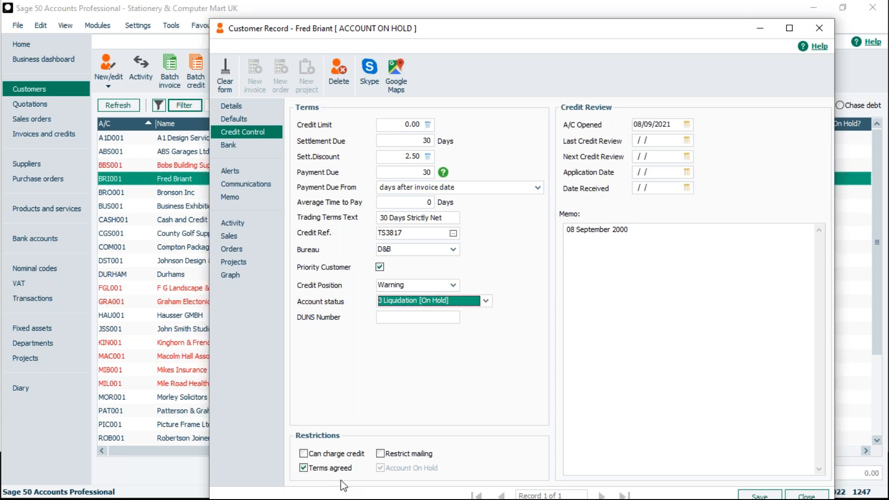
# Bring the whole customer record window into view and place the cursor in the credit review memo.
pyautogui.moveTo(448, 33); pyautogui.dragTo(396, 22)
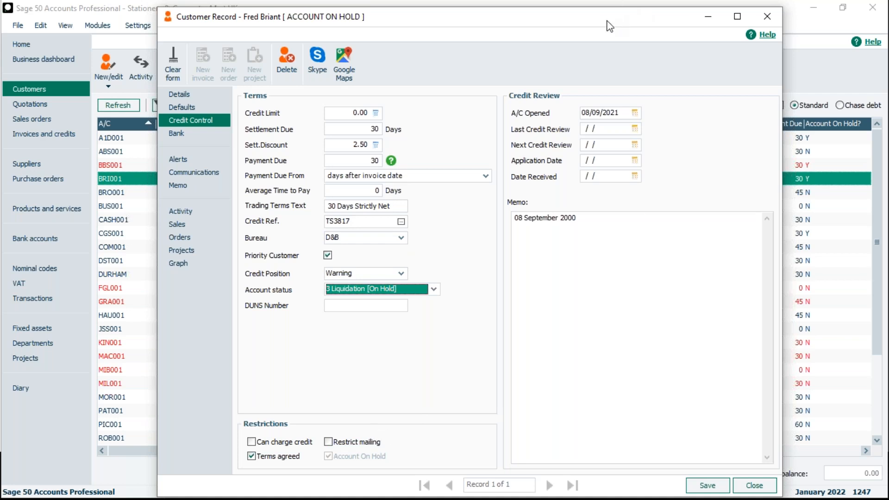
pyautogui.moveTo(600, 19); pyautogui.dragTo(583, 13)
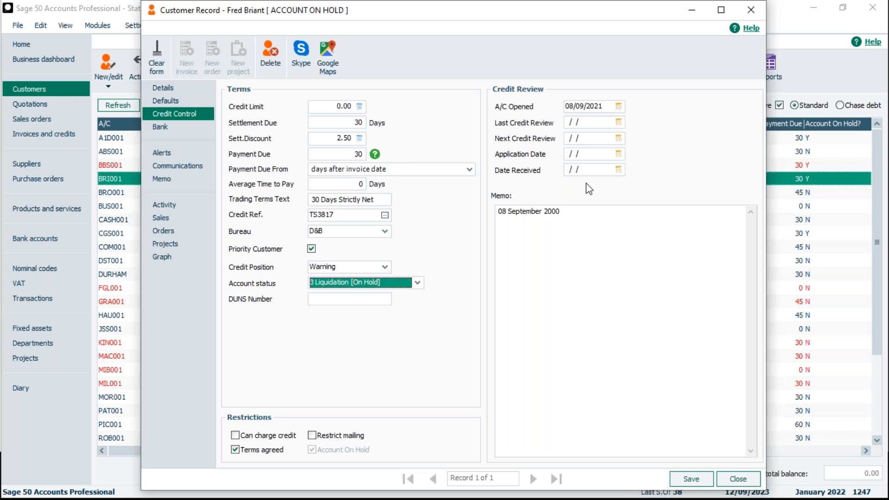
pyautogui.click(578, 221)
pyautogui.click(565, 228)
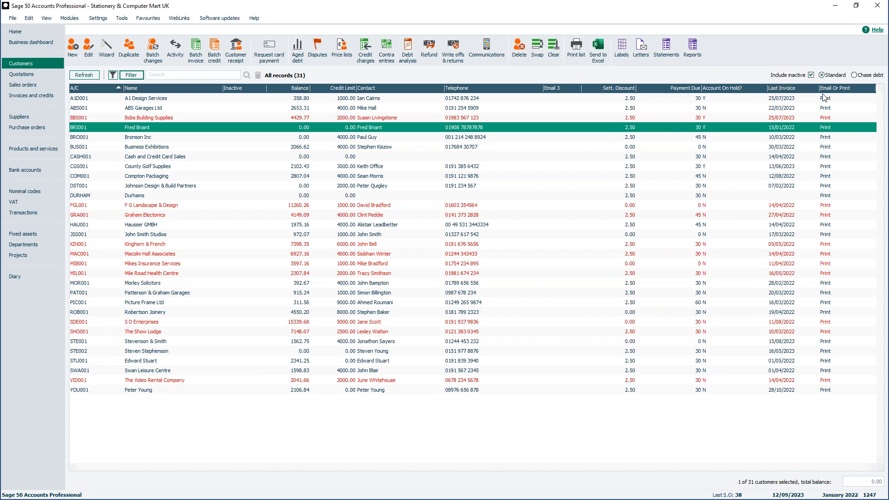
# Switch the customer list to the Chase debt view and remove the filter to list all records.
pyautogui.click(854, 75)
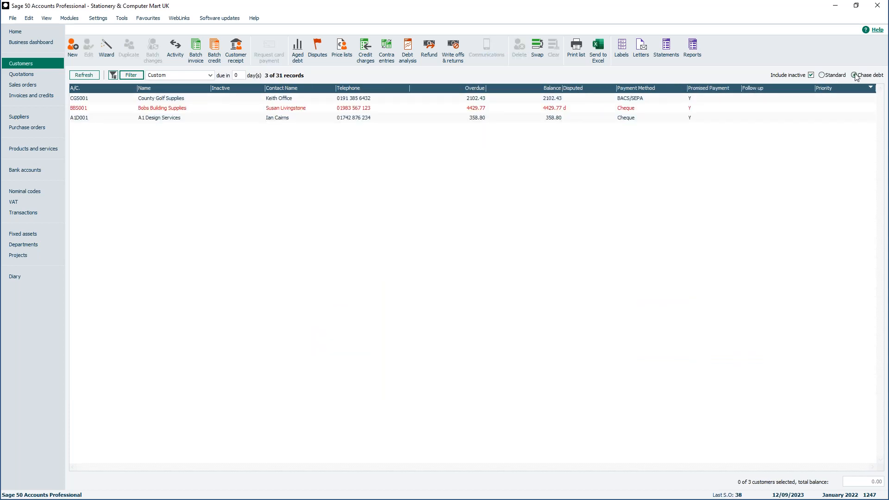
pyautogui.click(115, 76)
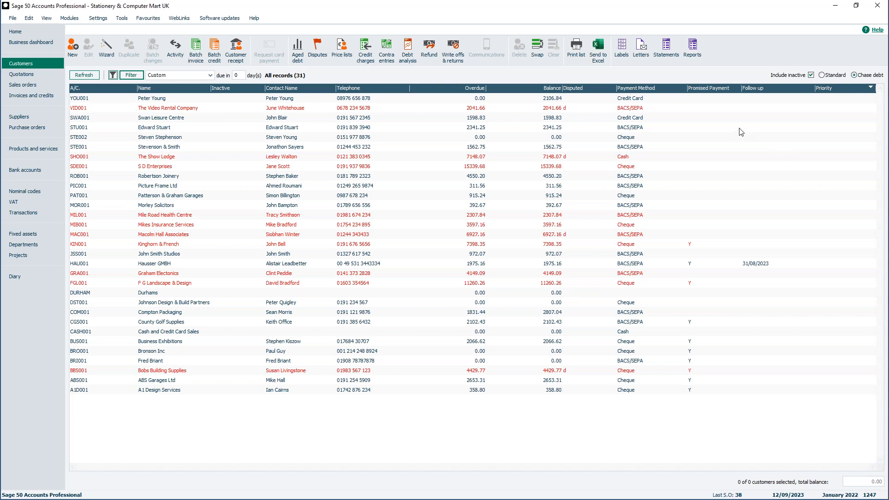
# Add the Aged Current and Aged 30 Days columns to the Chase debt customer list.
pyautogui.rightClick(528, 93)
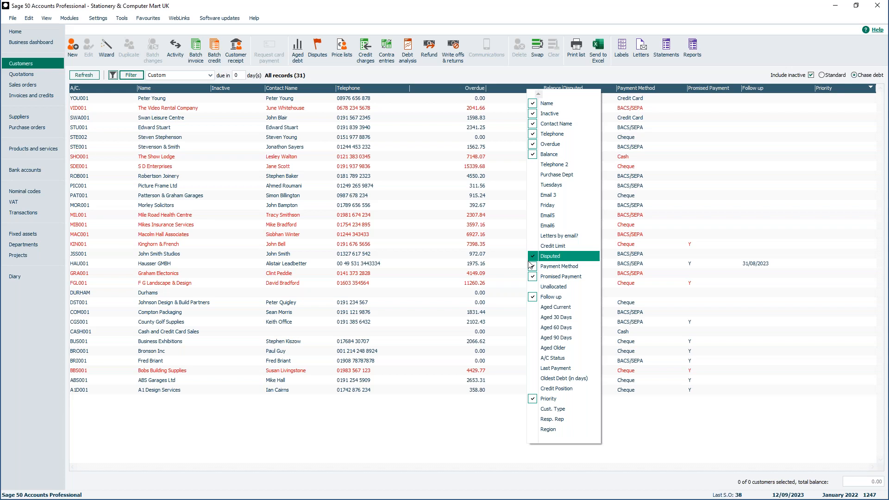
pyautogui.click(535, 308)
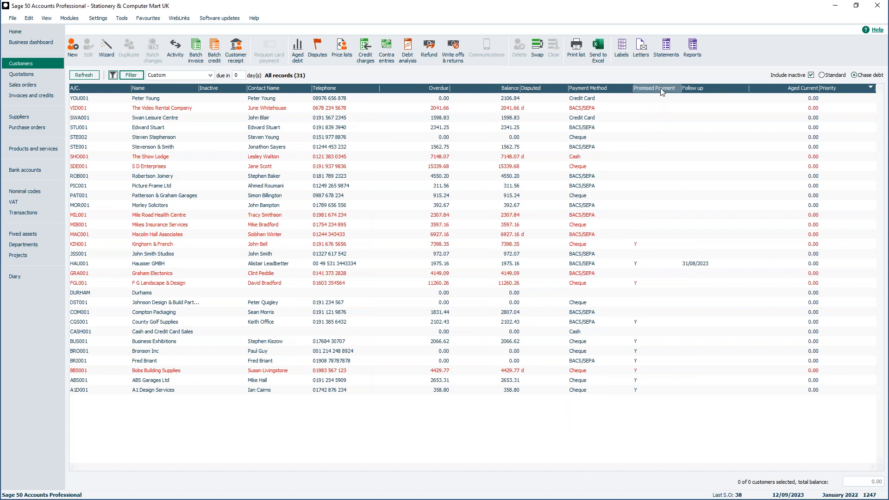
pyautogui.rightClick(663, 92)
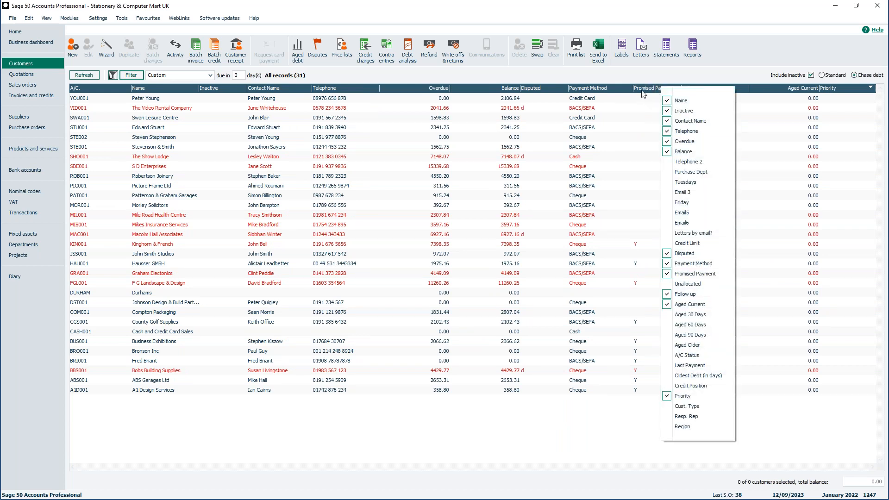
pyautogui.click(664, 315)
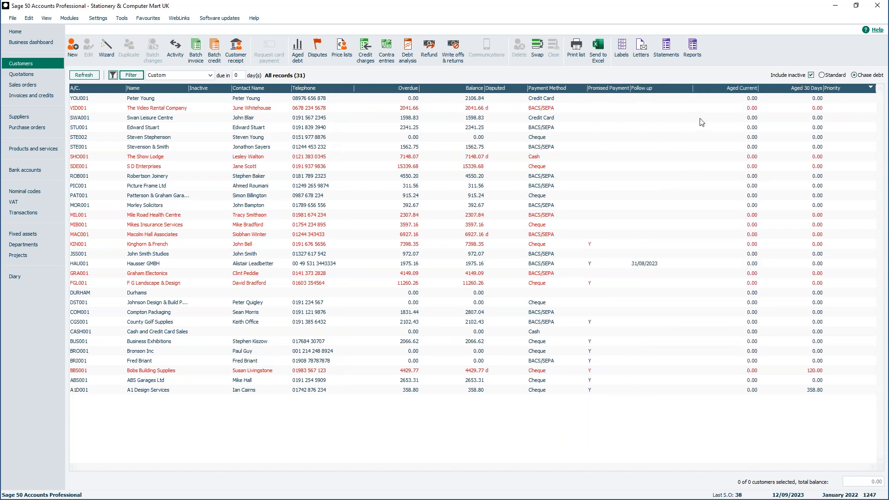
# Add the Aged 60 Days, Aged 90 Days and Aged Older columns to the Chase debt customer list.
pyautogui.rightClick(713, 86)
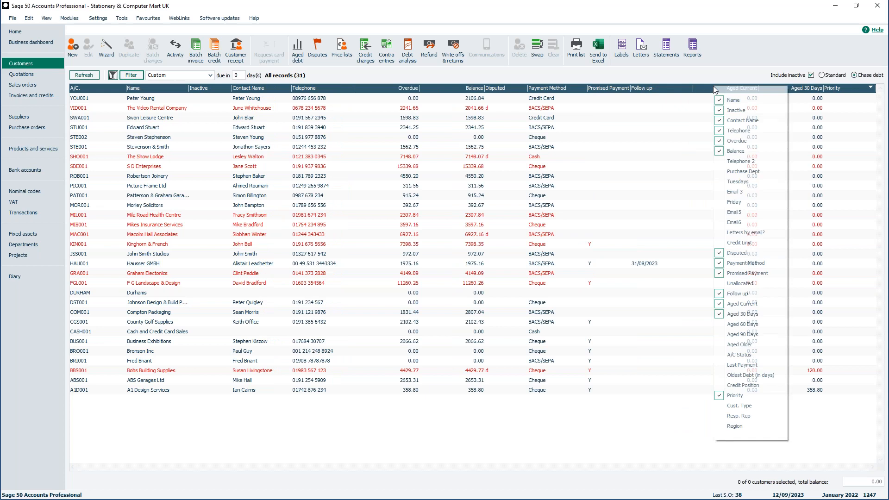
pyautogui.click(722, 327)
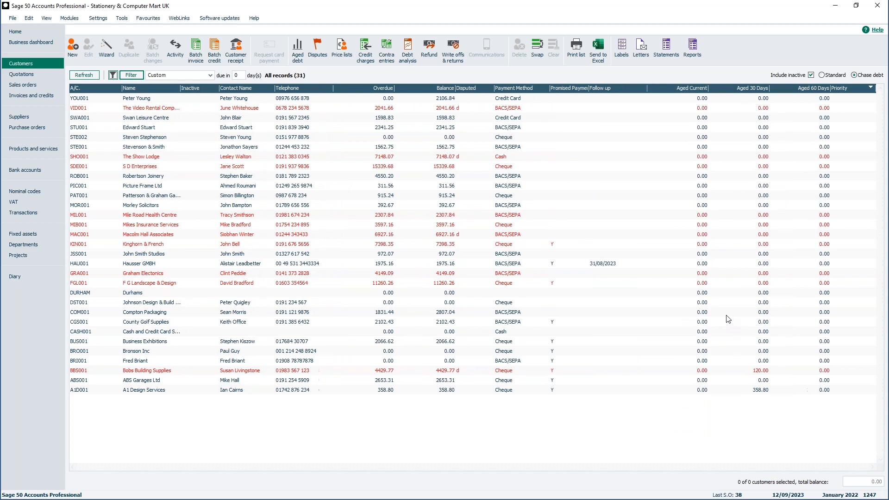
pyautogui.rightClick(676, 87)
pyautogui.click(684, 337)
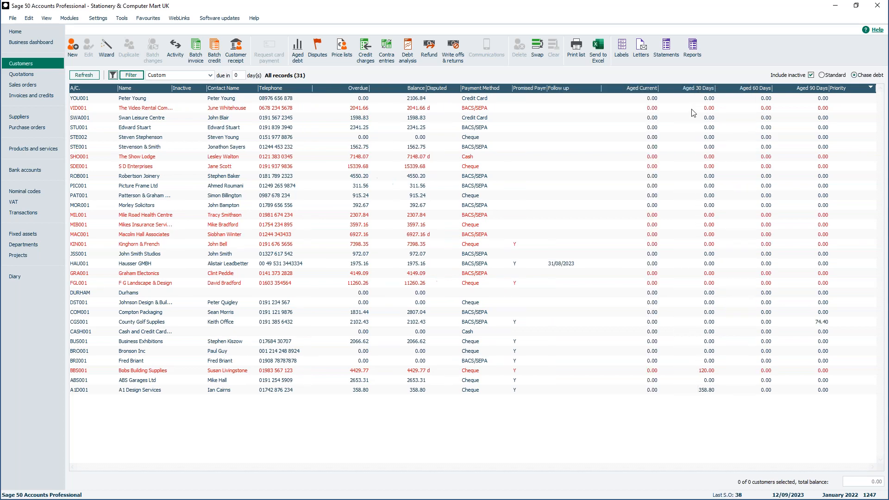
pyautogui.rightClick(692, 85)
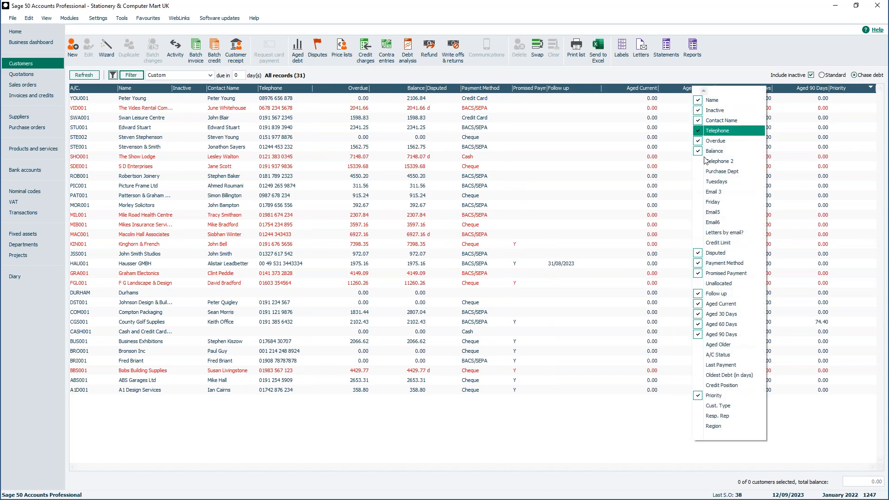
pyautogui.click(698, 346)
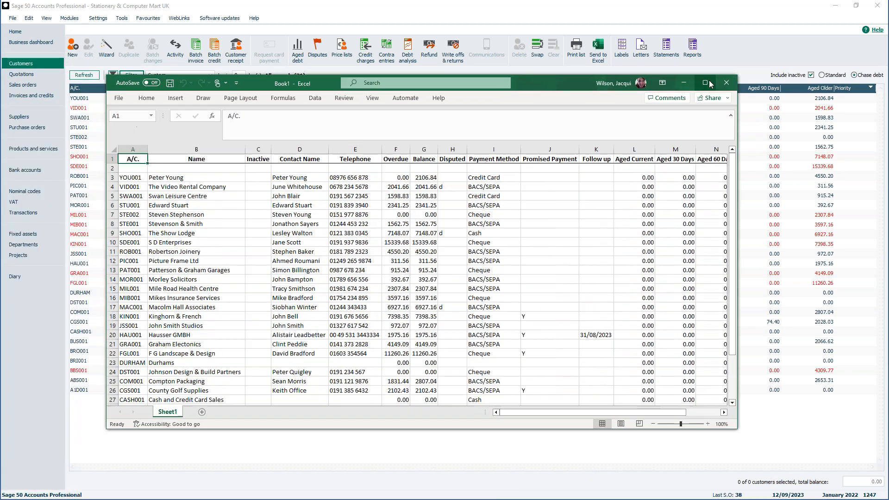
# View the customer list exported to Excel at full window size and close the workbook without saving it.
pyautogui.click(705, 83)
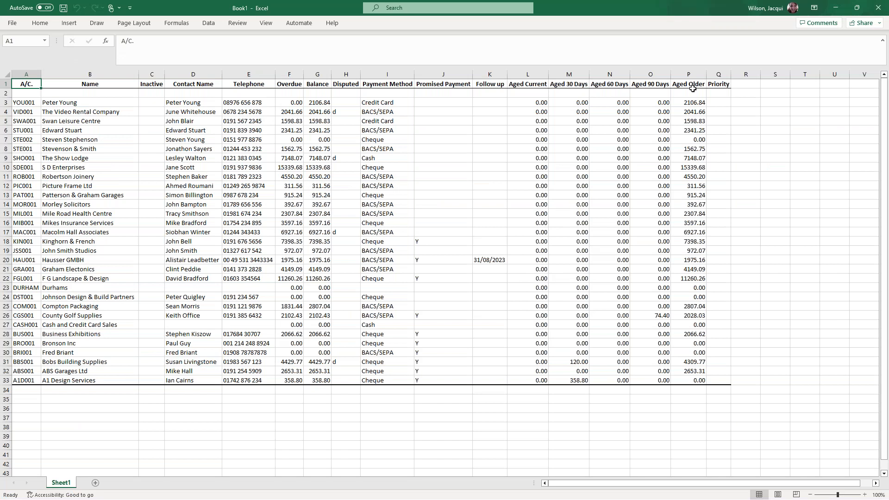
pyautogui.click(876, 12)
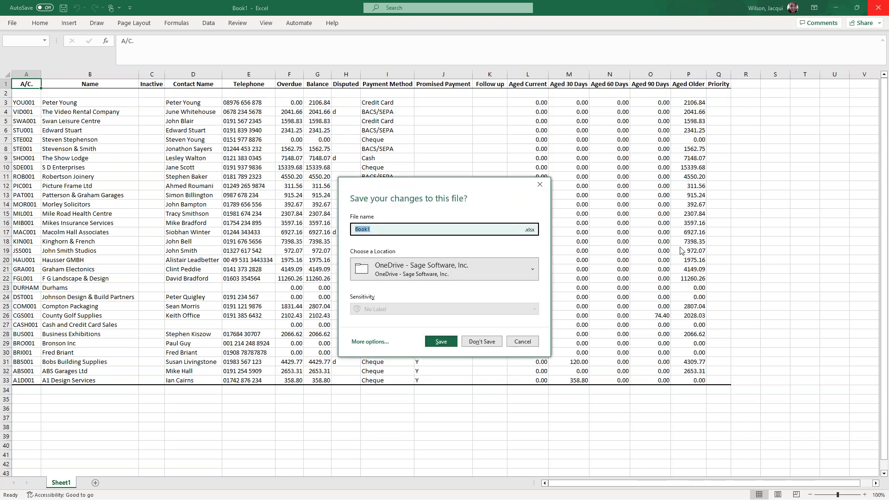
pyautogui.click(486, 346)
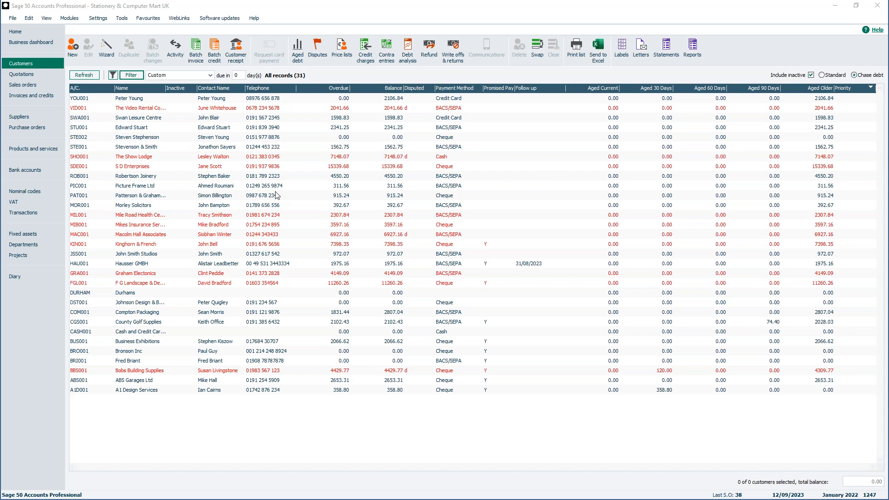
# Clear the Account On Hold and Overdue conditions from the customer filter, apply the empty filter and close it.
pyautogui.click(126, 73)
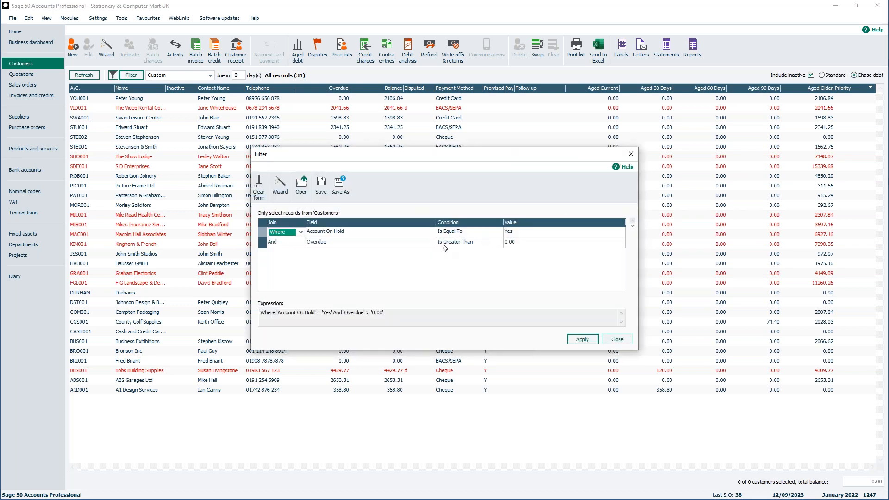
pyautogui.click(258, 185)
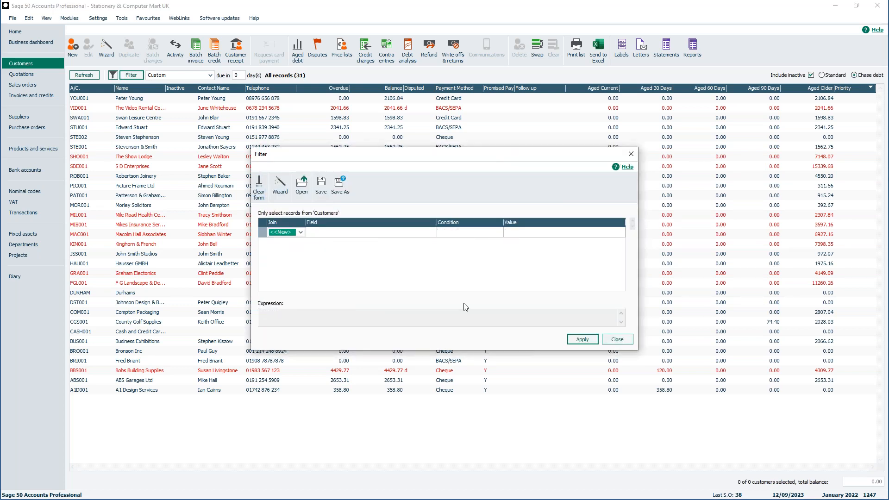
pyautogui.click(592, 344)
pyautogui.click(620, 341)
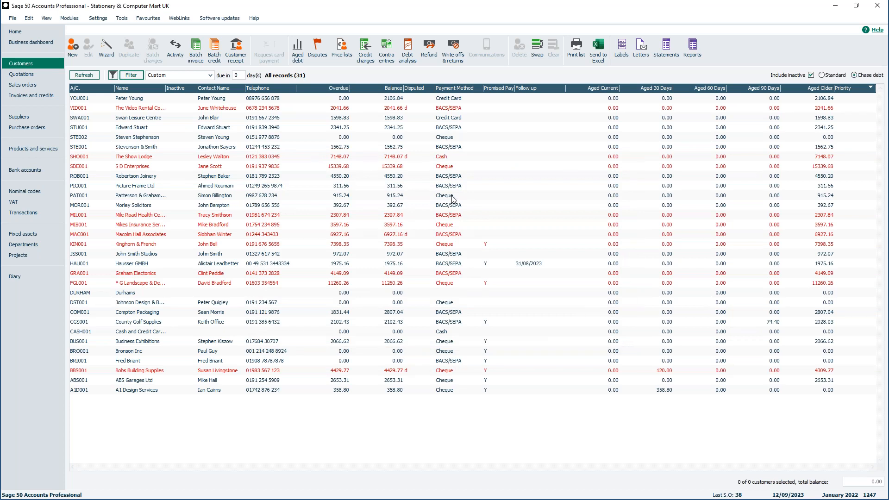
# Filter the customer list with the Overdue preset and switch to the On hold preset.
pyautogui.click(211, 76)
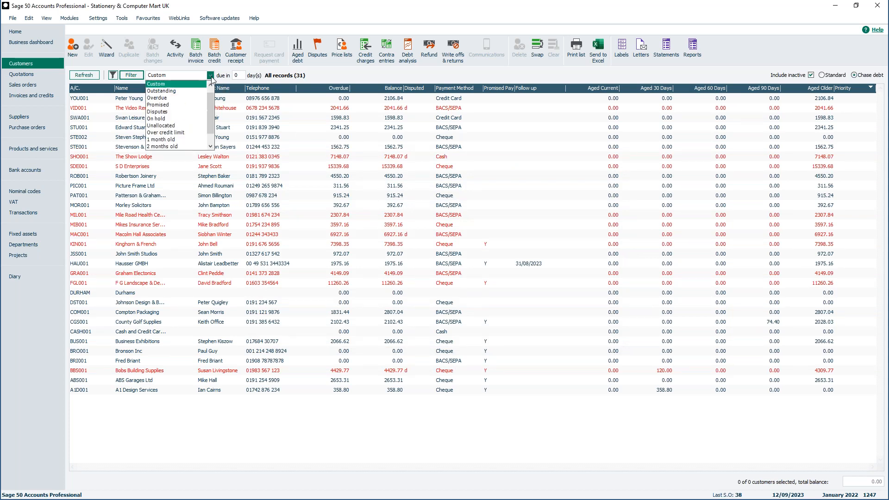
pyautogui.click(210, 85)
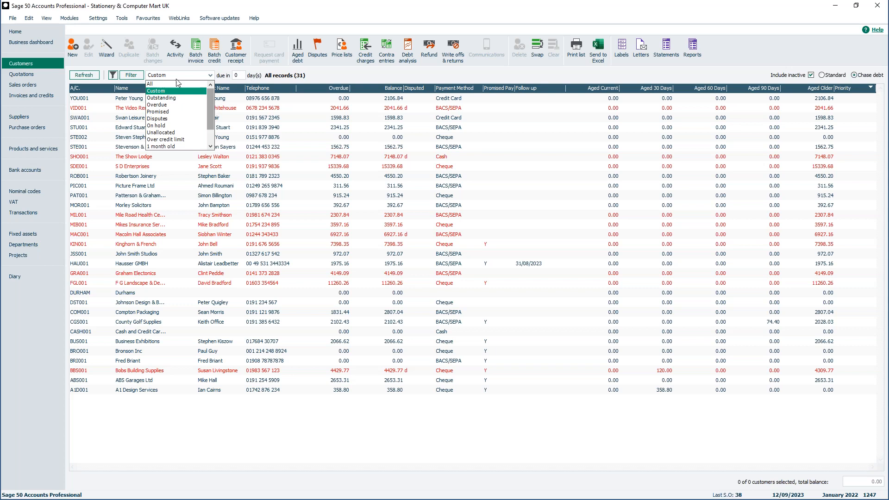
pyautogui.click(157, 104)
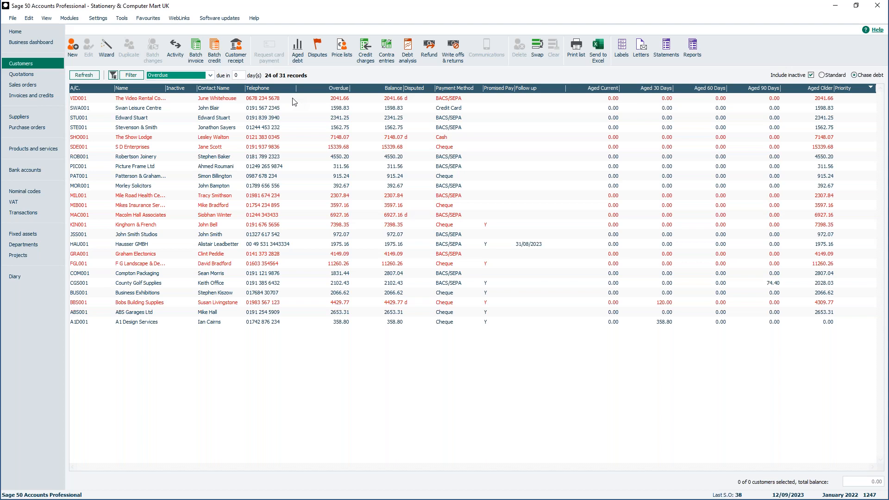
pyautogui.click(210, 75)
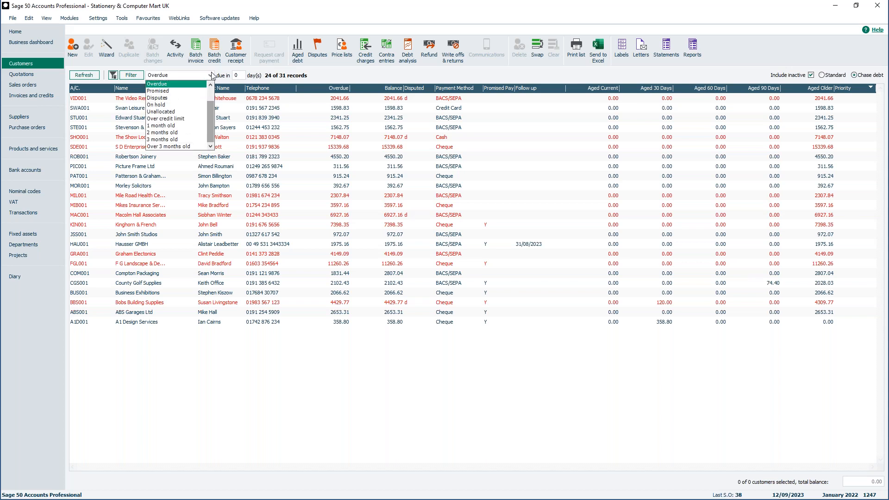
pyautogui.click(180, 105)
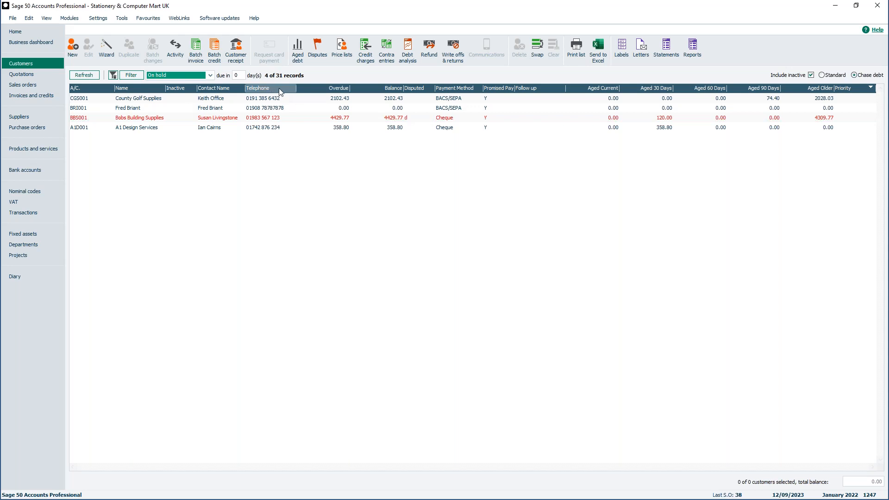
# Show only customers with promised payments using the Promised preset, and remove the filter to list all records.
pyautogui.click(209, 75)
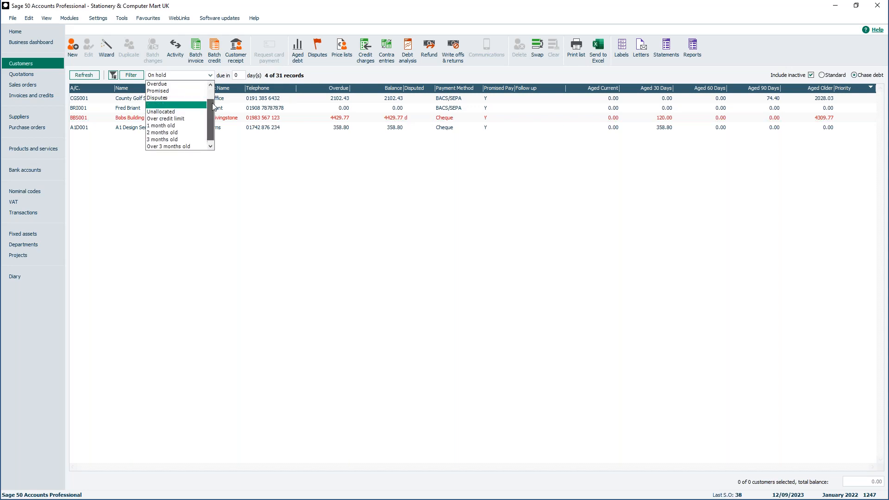
pyautogui.scroll(1, 212, 111)
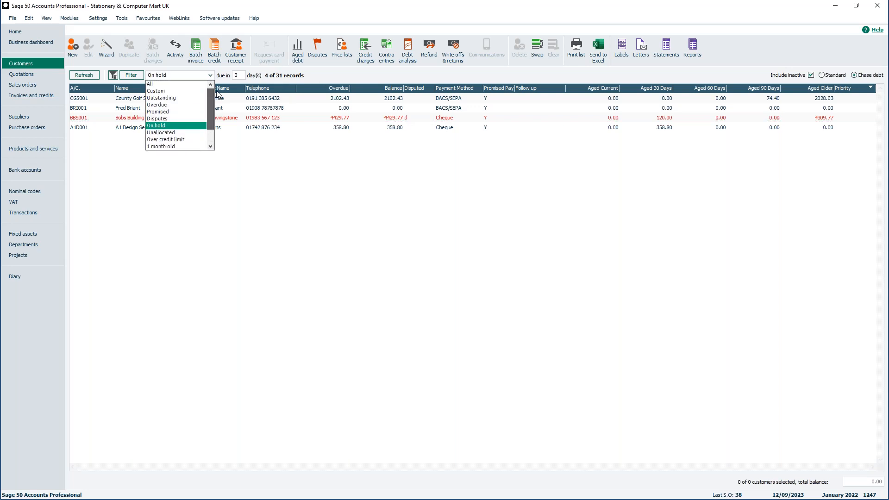
pyautogui.click(162, 112)
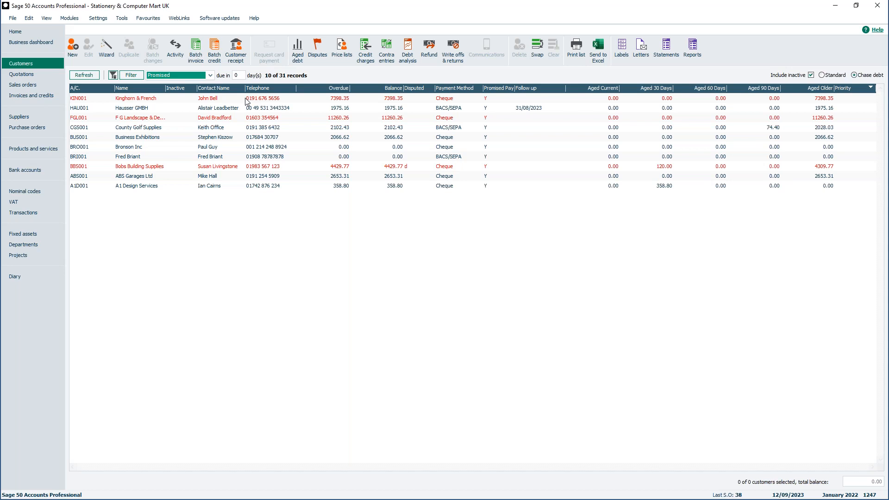
pyautogui.click(210, 75)
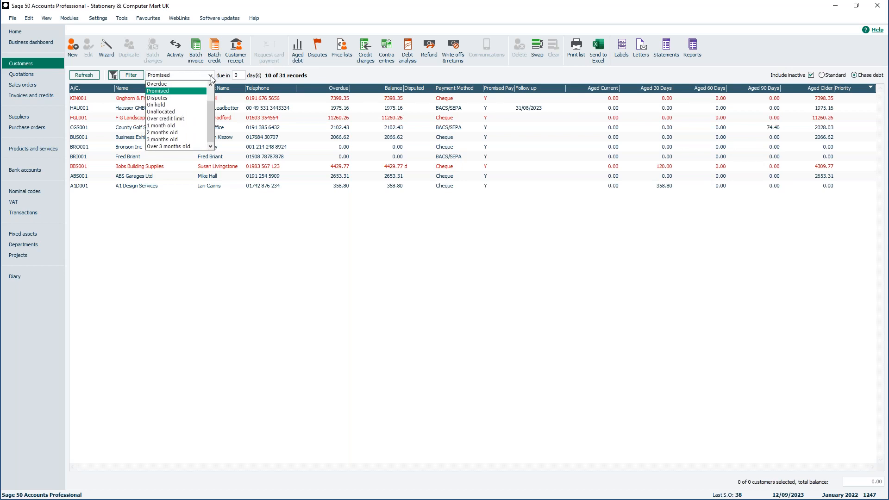
pyautogui.moveTo(212, 106); pyautogui.dragTo(212, 94)
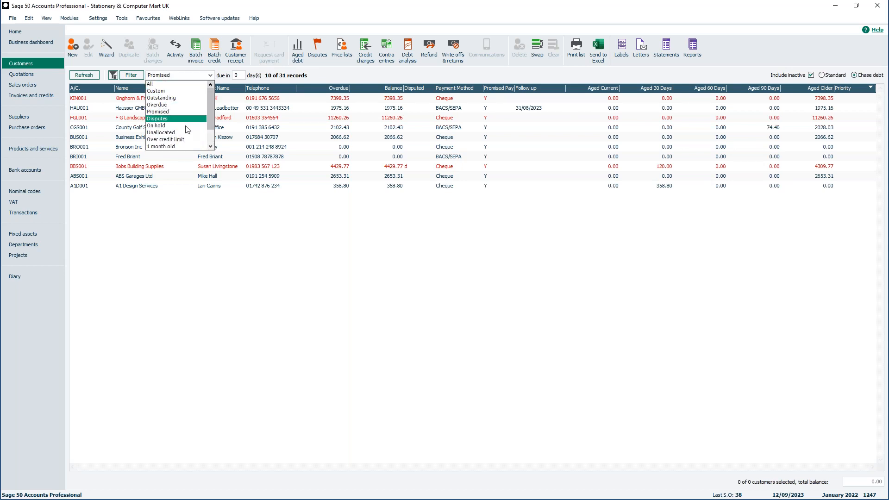
pyautogui.click(179, 77)
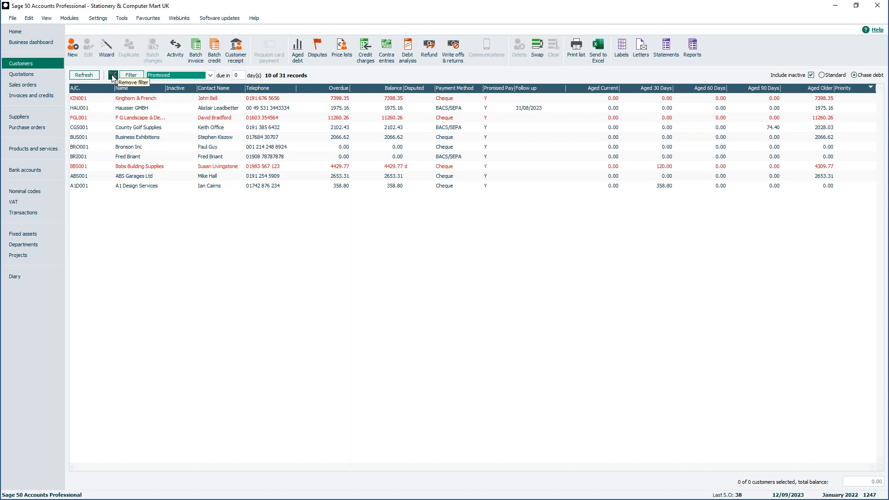
pyautogui.click(113, 76)
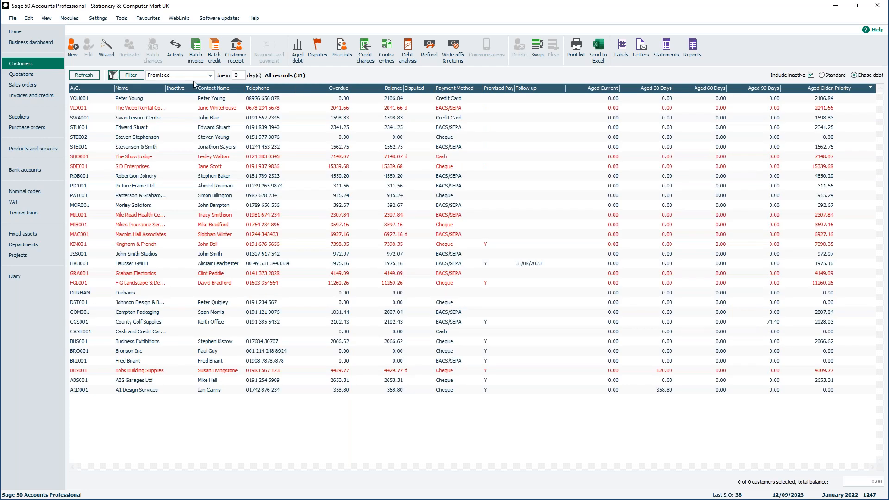
# Open the custom customer filter and clear its Promised Payment condition.
pyautogui.click(210, 75)
pyautogui.moveTo(211, 111); pyautogui.dragTo(212, 91)
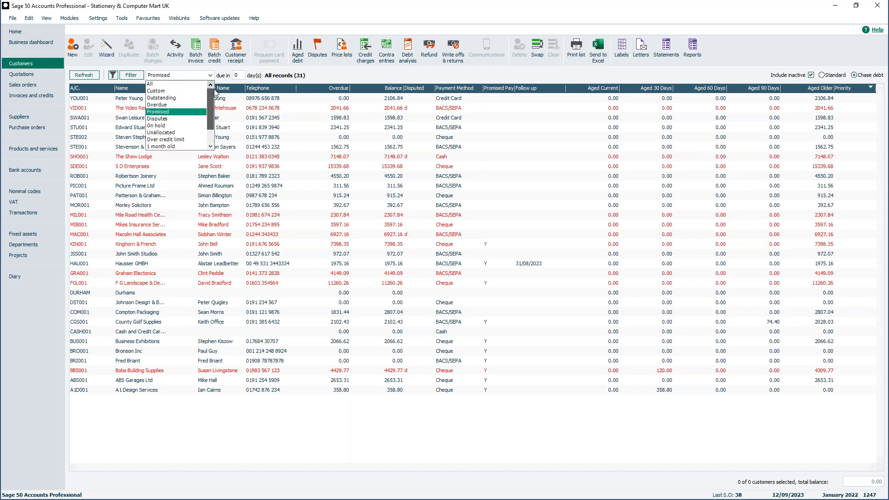
pyautogui.click(172, 92)
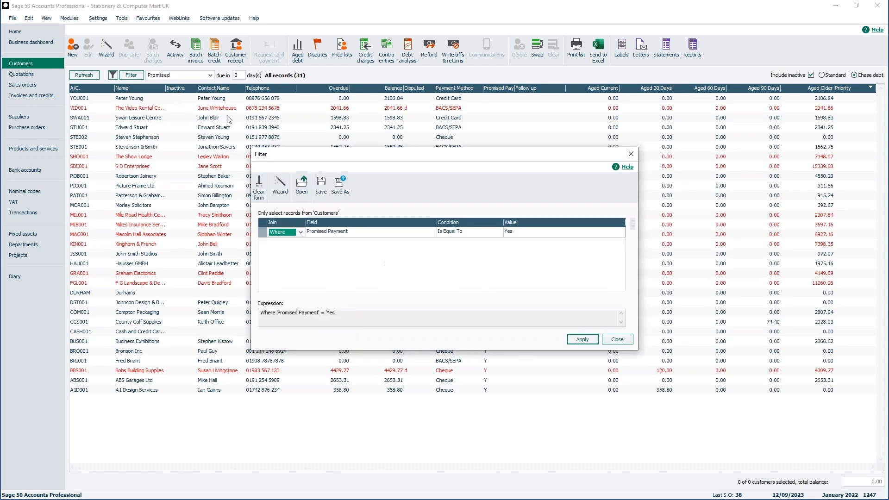
pyautogui.click(635, 152)
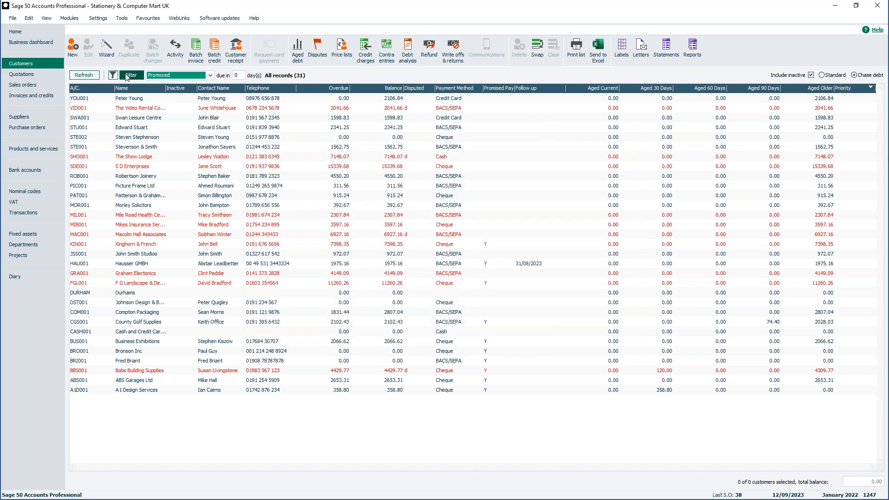
pyautogui.click(127, 78)
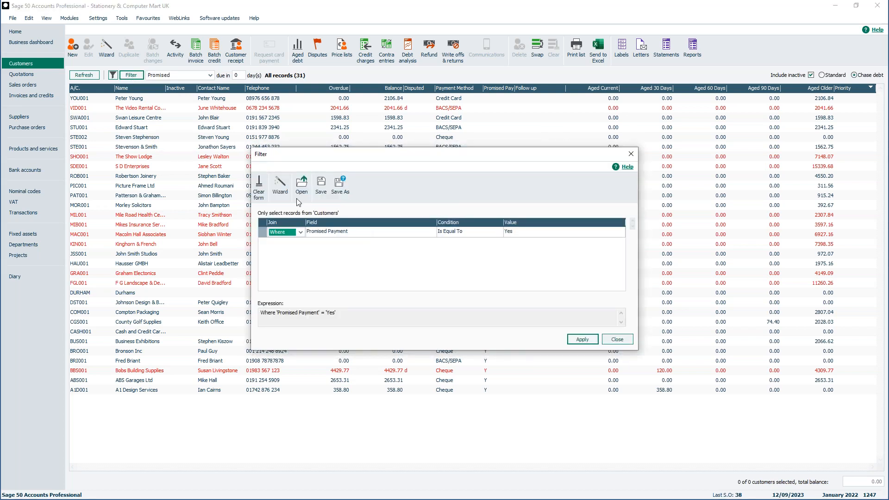
pyautogui.click(257, 192)
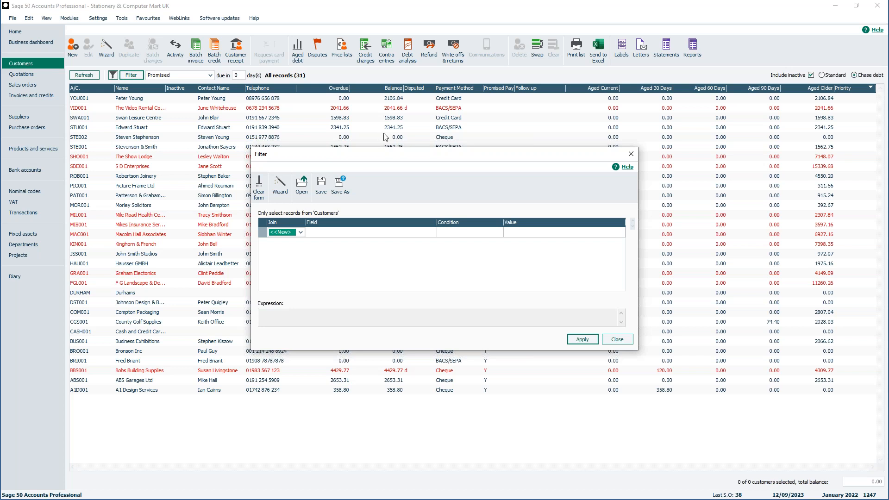
# Set the first filter condition to Where Account On Hold Is Equal To Yes.
pyautogui.click(300, 232)
pyautogui.click(299, 249)
pyautogui.click(391, 234)
pyautogui.click(432, 233)
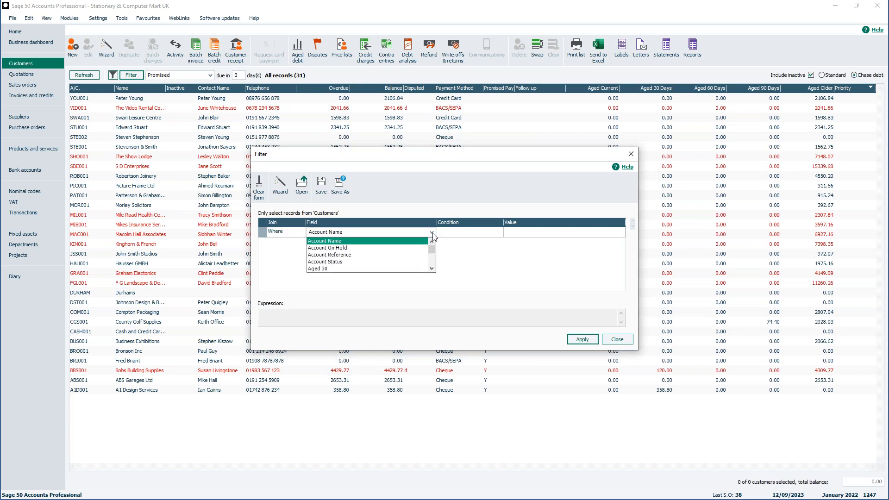
pyautogui.click(403, 248)
pyautogui.click(462, 233)
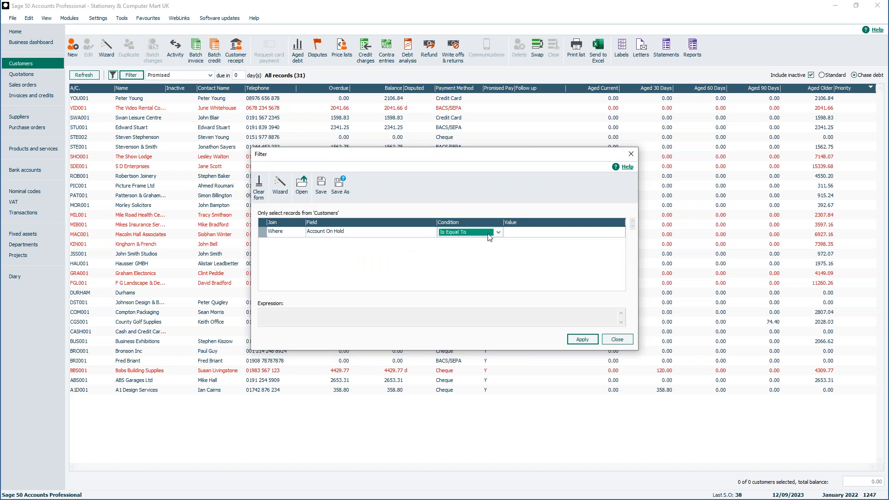
pyautogui.click(514, 233)
pyautogui.click(619, 233)
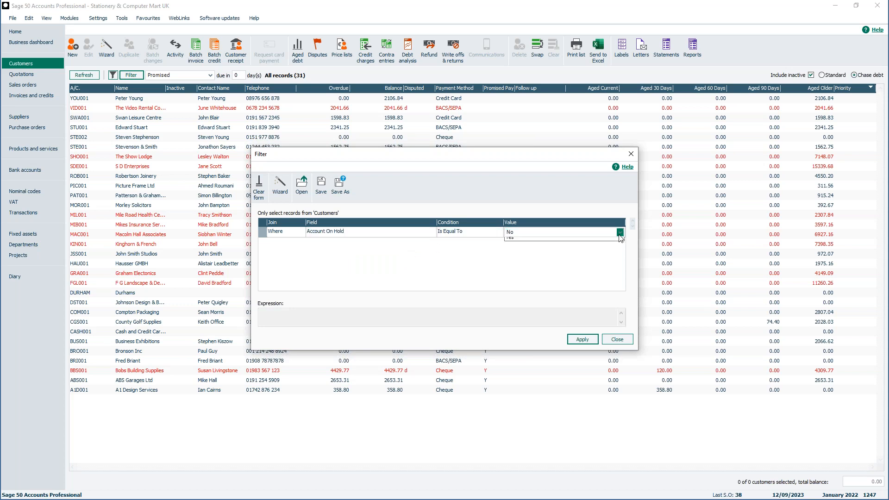
pyautogui.click(614, 248)
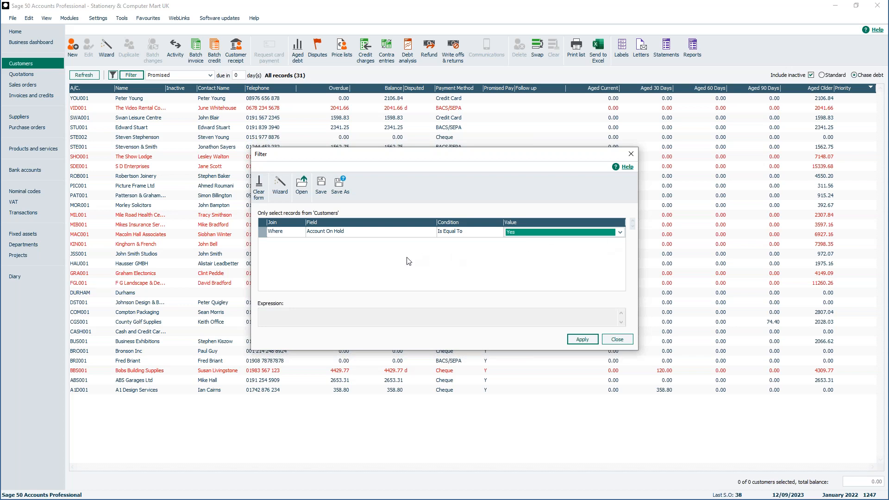
# Add a second filter condition joined with And on the Overdue field.
pyautogui.click(294, 244)
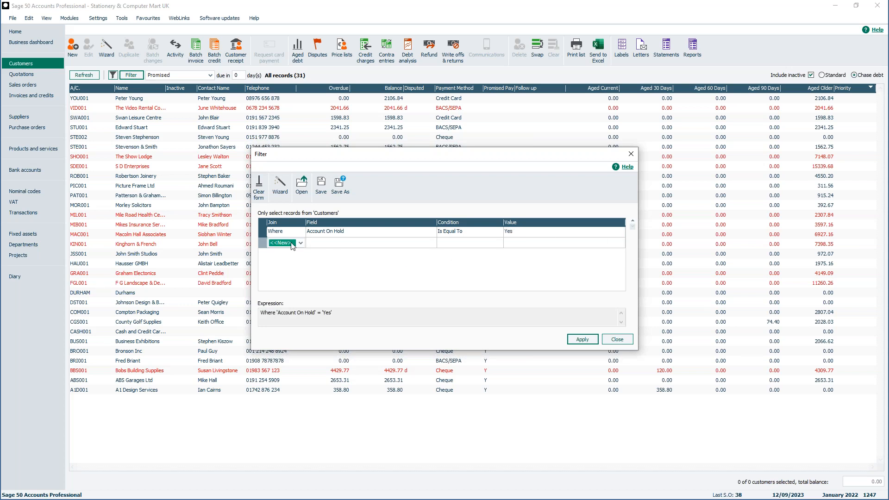
pyautogui.click(300, 244)
pyautogui.click(283, 250)
pyautogui.click(336, 249)
pyautogui.click(431, 243)
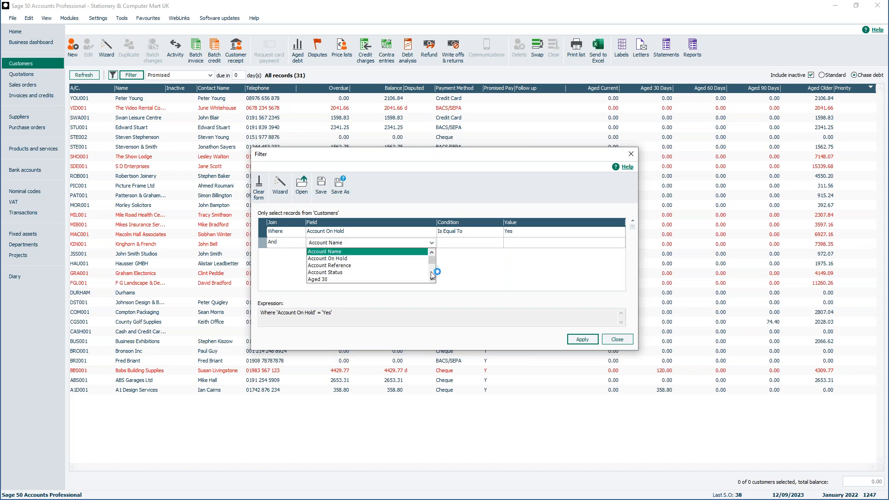
pyautogui.click(431, 279)
pyautogui.click(431, 279)
pyautogui.click(431, 281)
pyautogui.click(430, 285)
pyautogui.click(433, 244)
pyautogui.click(432, 283)
pyautogui.click(432, 244)
pyautogui.click(432, 279)
pyautogui.click(433, 279)
pyautogui.click(433, 279)
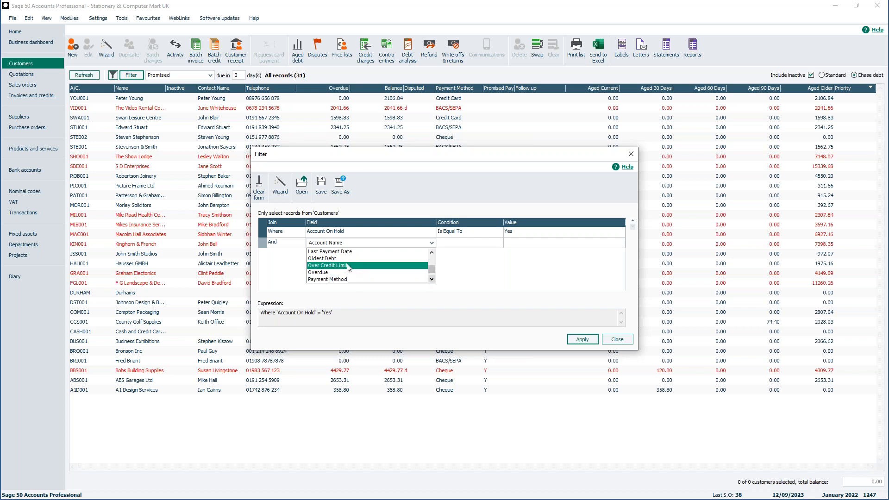
pyautogui.click(327, 272)
# Set the Overdue condition to Is Greater Than 0.00, apply the custom filter and close its window.
pyautogui.click(458, 244)
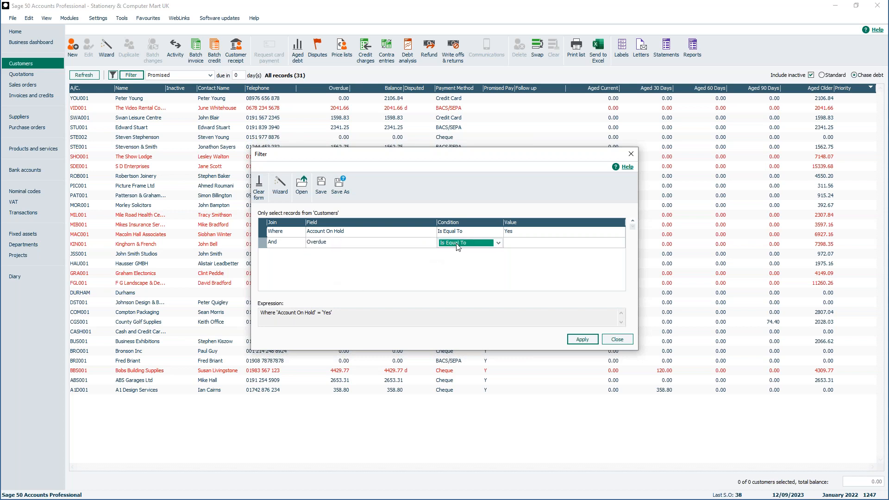
pyautogui.click(498, 244)
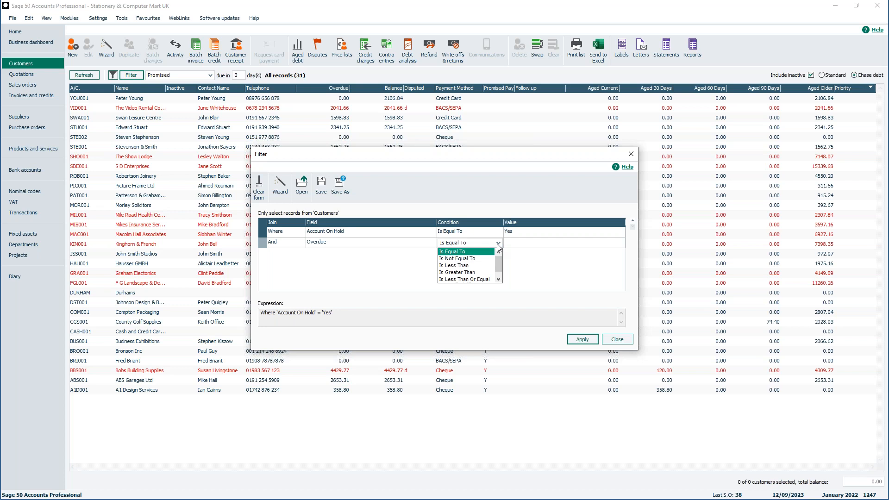
pyautogui.click(463, 272)
pyautogui.click(525, 245)
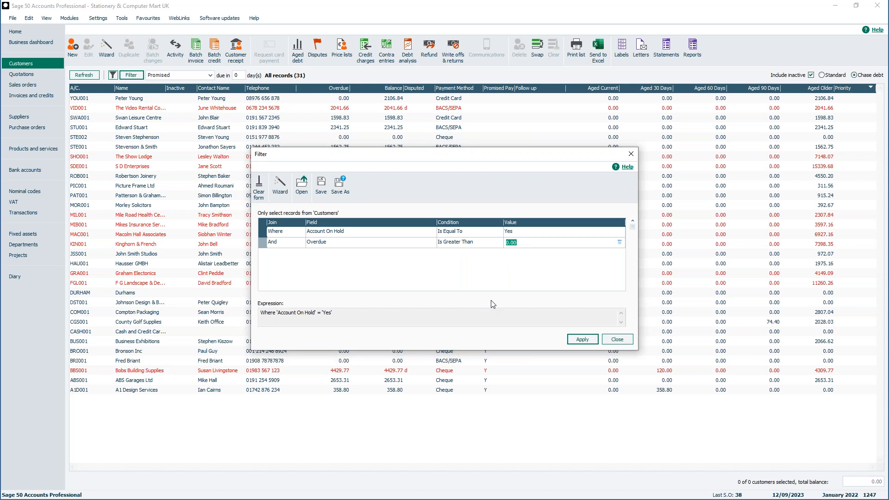
pyautogui.click(582, 342)
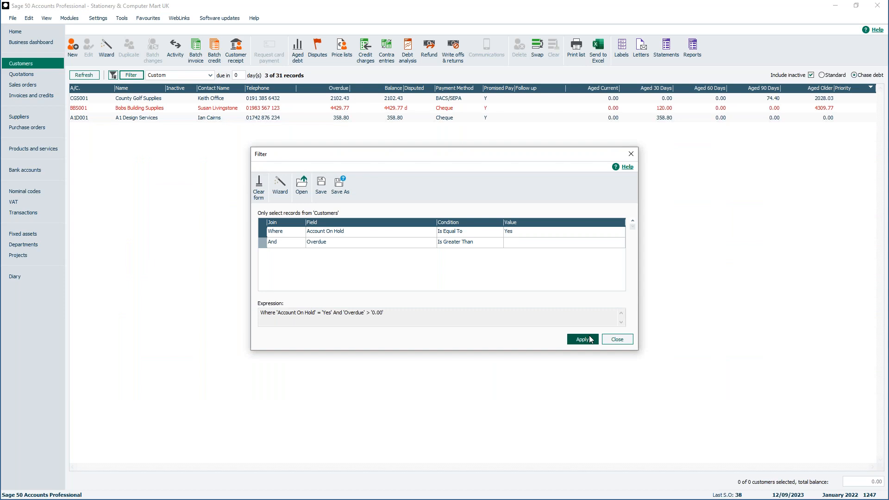
pyautogui.click(616, 339)
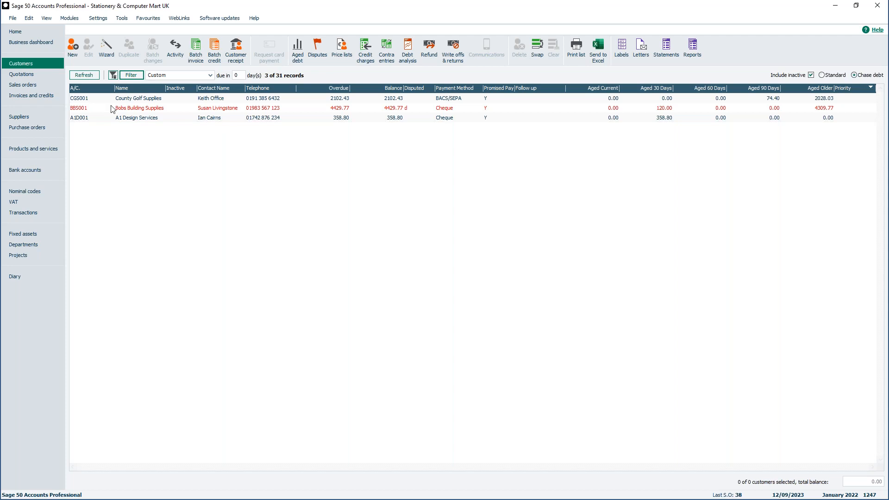
# Clear all conditions from the custom customer filter and apply it to list all records.
pyautogui.click(124, 76)
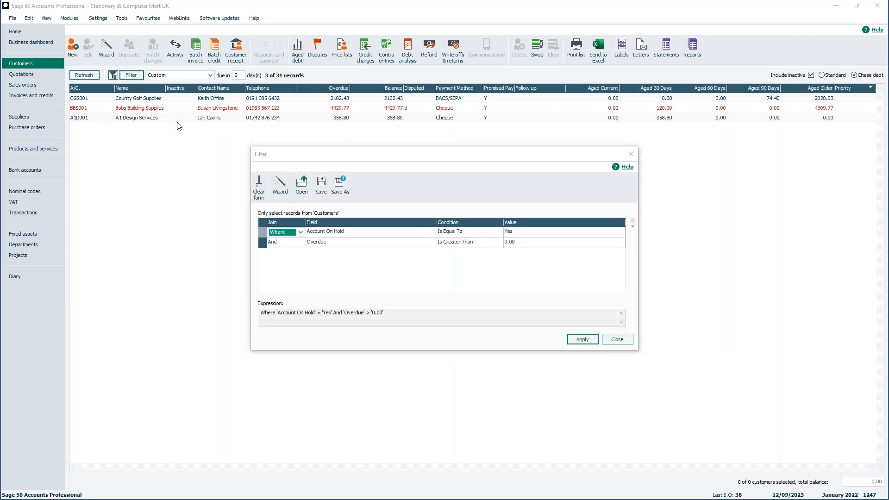
pyautogui.click(259, 186)
pyautogui.click(588, 340)
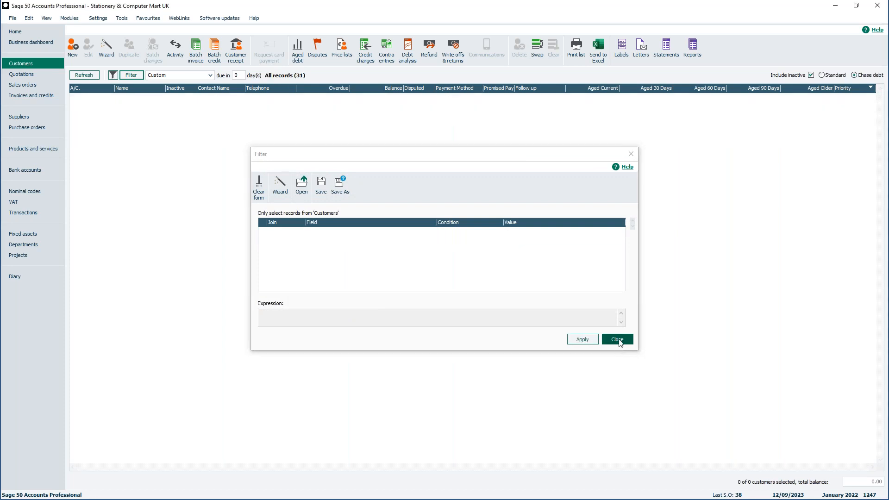
pyautogui.click(617, 340)
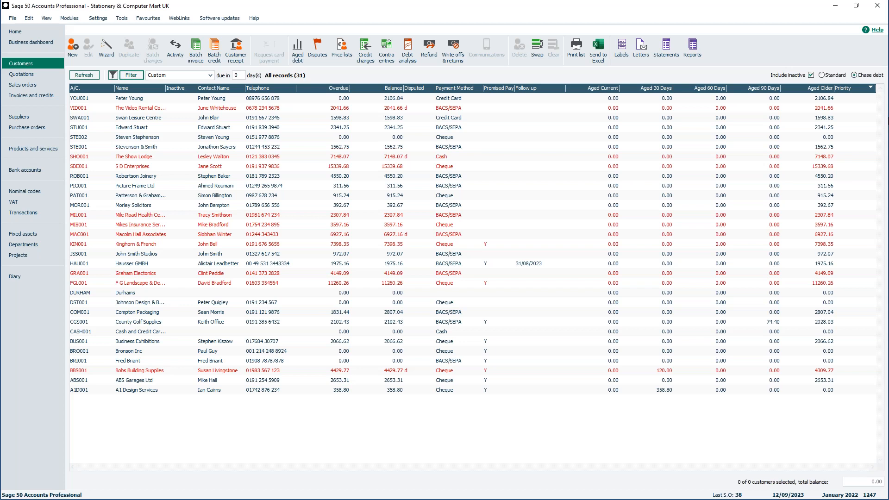
# Open the ageing settings in Customer Defaults, try Calendar Monthly Ageing and switch back to Period Ageing.
pyautogui.click(110, 18)
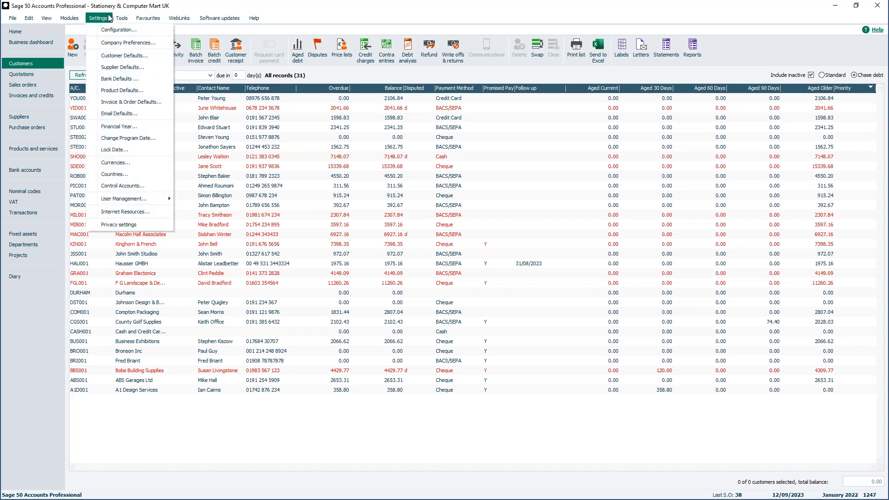
pyautogui.click(134, 56)
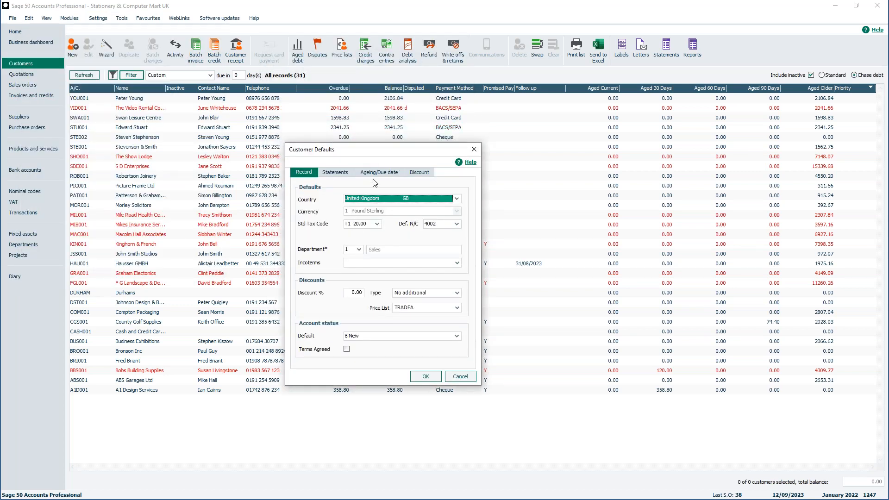
pyautogui.click(379, 176)
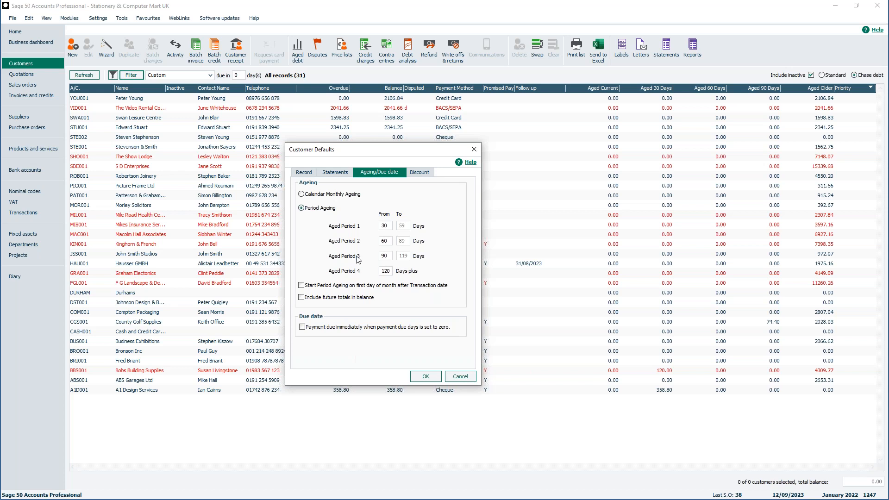
pyautogui.click(301, 194)
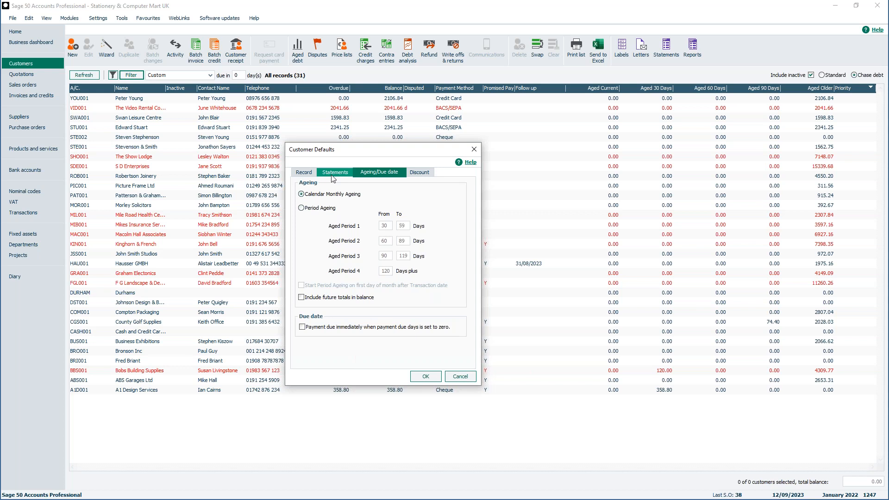
pyautogui.click(301, 208)
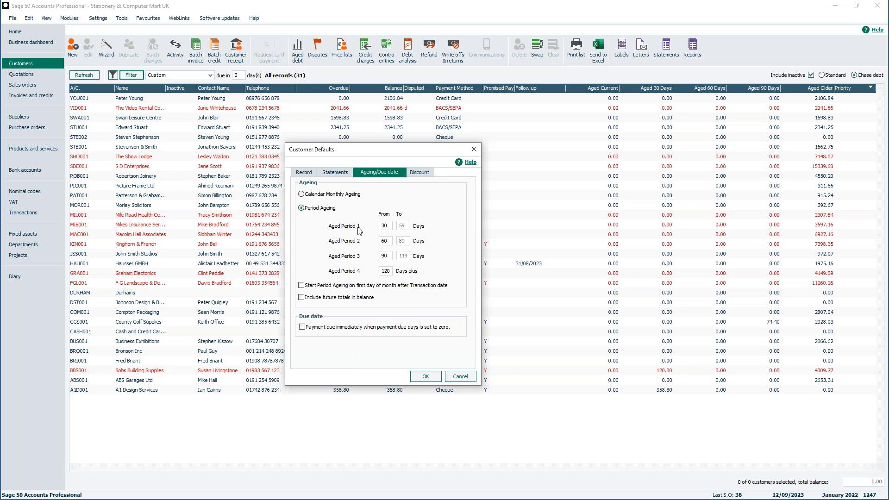
# Try shorter ageing periods, starting Aged Period 1 at 15 days and Aged Period 2 at 44 days.
pyautogui.click(382, 227)
pyautogui.write('15')
pyautogui.click(392, 240)
pyautogui.doubleClick(391, 240)
pyautogui.write('44')
pyautogui.click(391, 255)
# Set Aged Period 1 to start at 30 days and Aged Period 2 at 60 days, and save the customer defaults.
pyautogui.moveTo(390, 226); pyautogui.dragTo(369, 239)
pyautogui.write('30')
pyautogui.write('60')
pyautogui.click(426, 378)
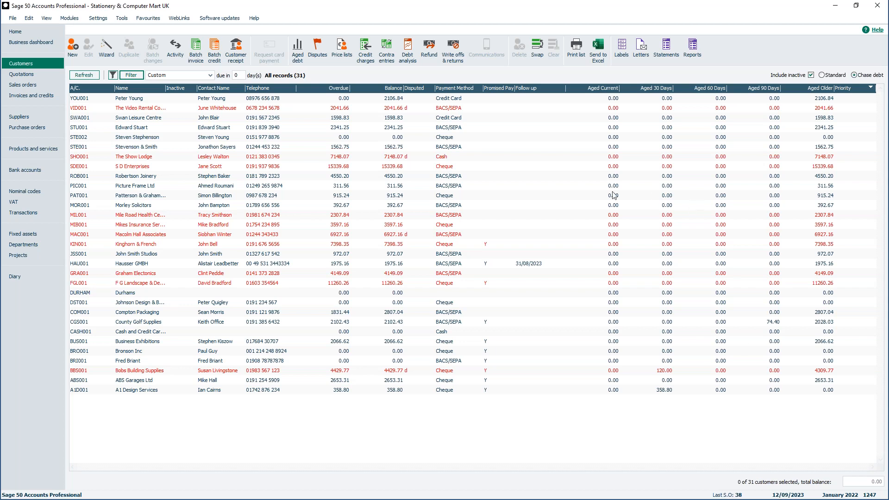
# Filter the customer list with the Overdue preset and check aged debt for Bobs Building Supplies, A1 Design Services and account VID001.
pyautogui.click(211, 75)
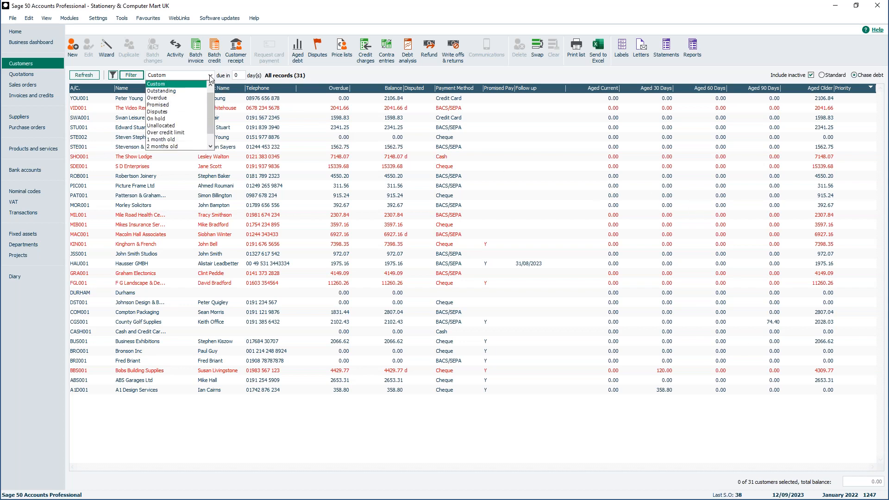
pyautogui.click(190, 99)
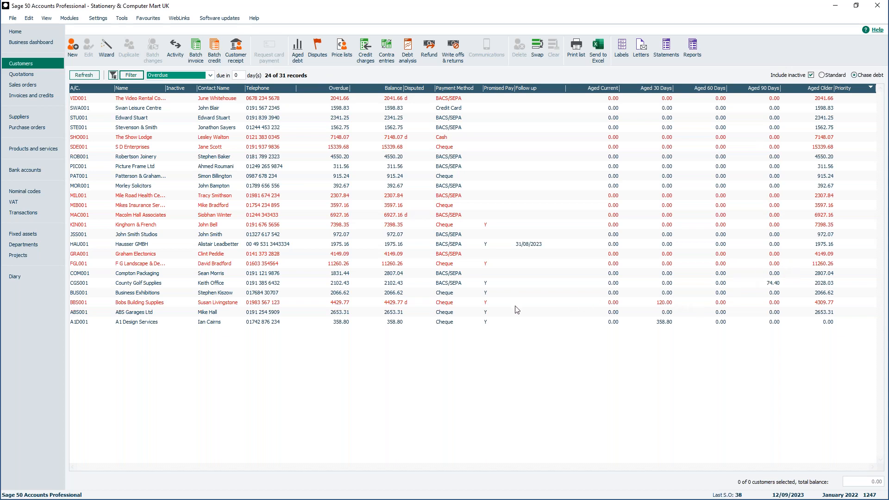
pyautogui.click(625, 304)
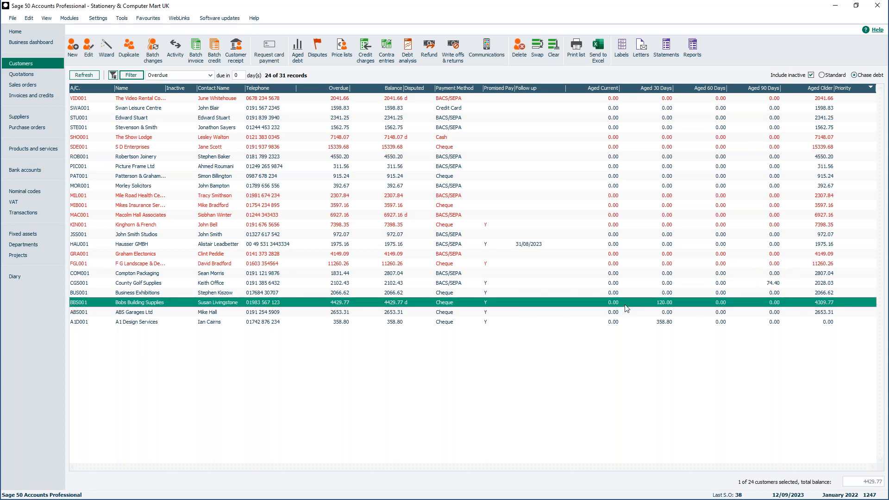
pyautogui.click(637, 324)
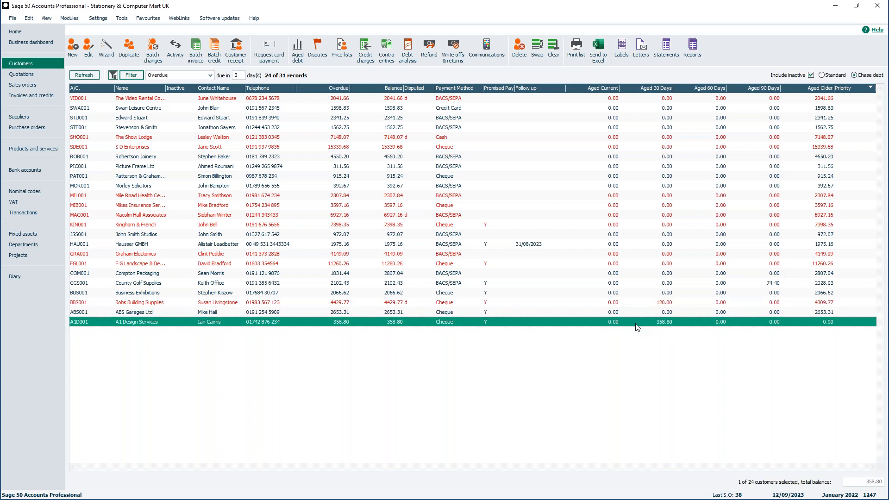
pyautogui.click(647, 303)
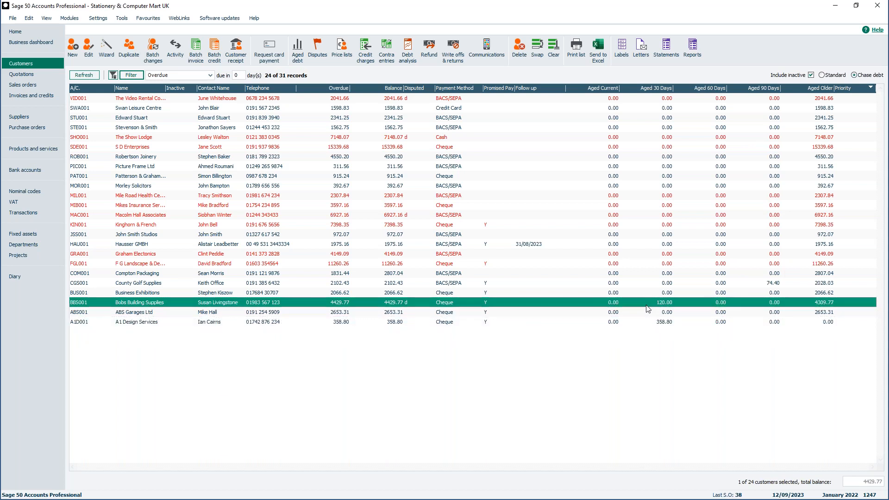
pyautogui.click(807, 100)
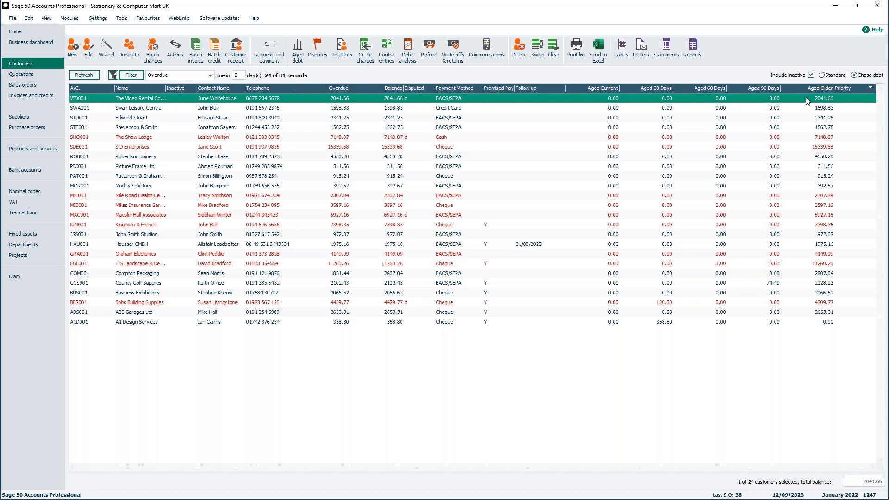
# Open the customer reports with VID001 selected and choose Aged Debtors Analysis (Summary) among the Aged debtors reports.
pyautogui.click(695, 57)
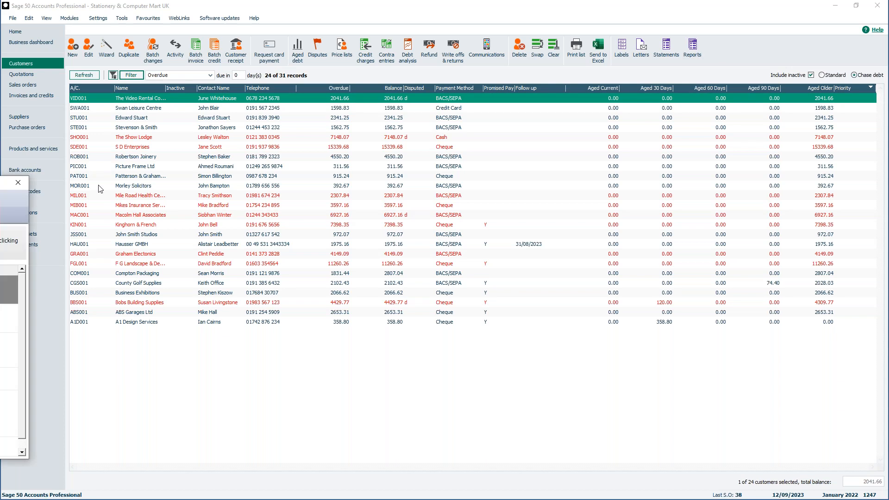
pyautogui.click(624, 101)
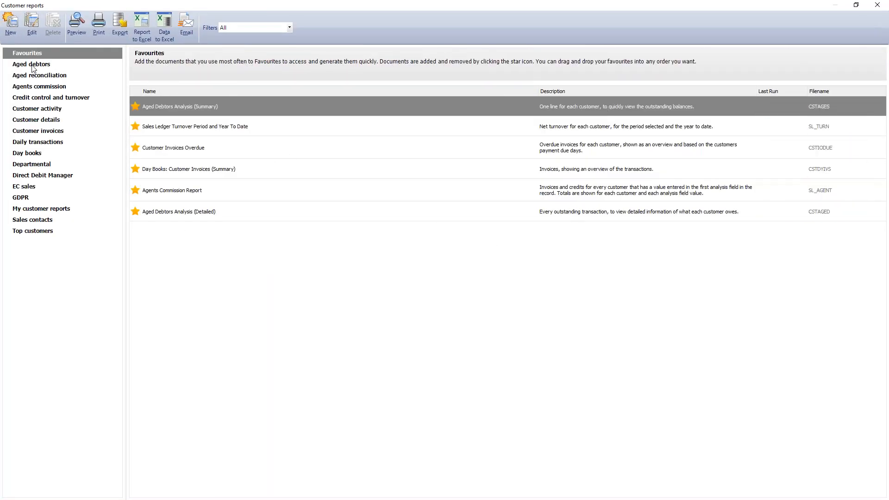
pyautogui.click(38, 67)
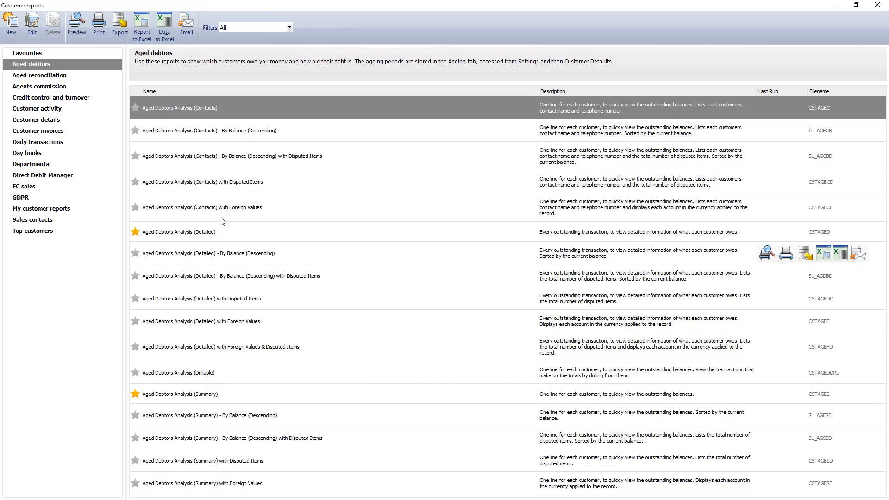
pyautogui.click(210, 233)
pyautogui.click(211, 395)
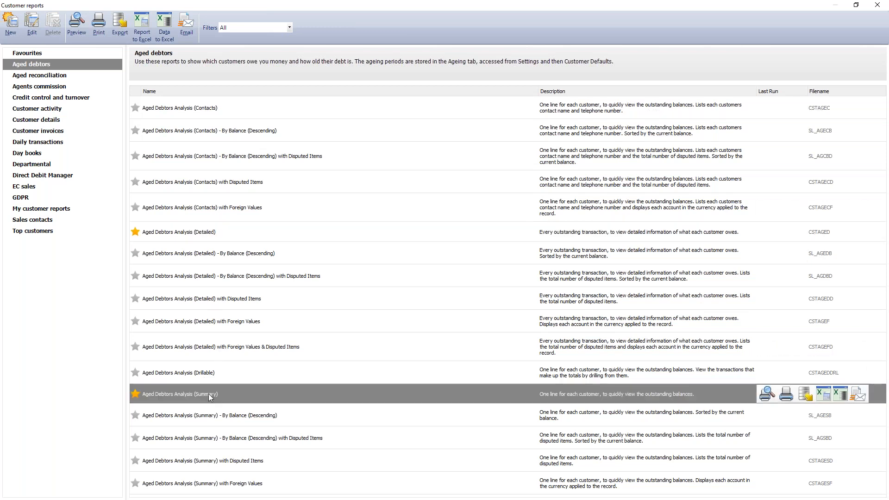
# Preview the Aged Debtors Analysis (Summary) report with the default criteria, and close the preview and the customer reports.
pyautogui.doubleClick(208, 394)
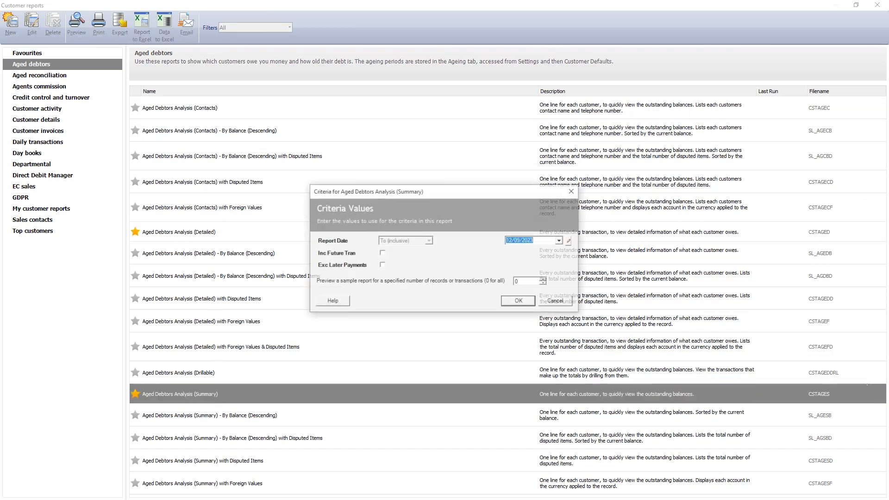
pyautogui.click(517, 301)
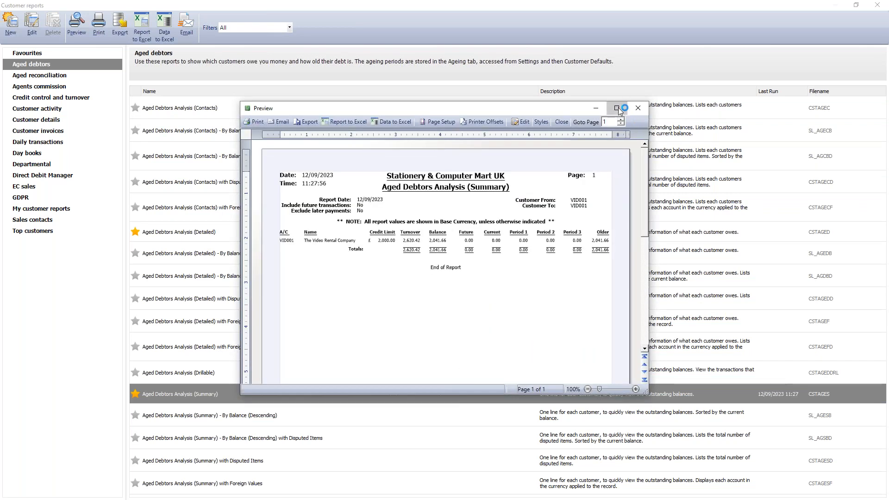
pyautogui.click(617, 108)
pyautogui.click(877, 5)
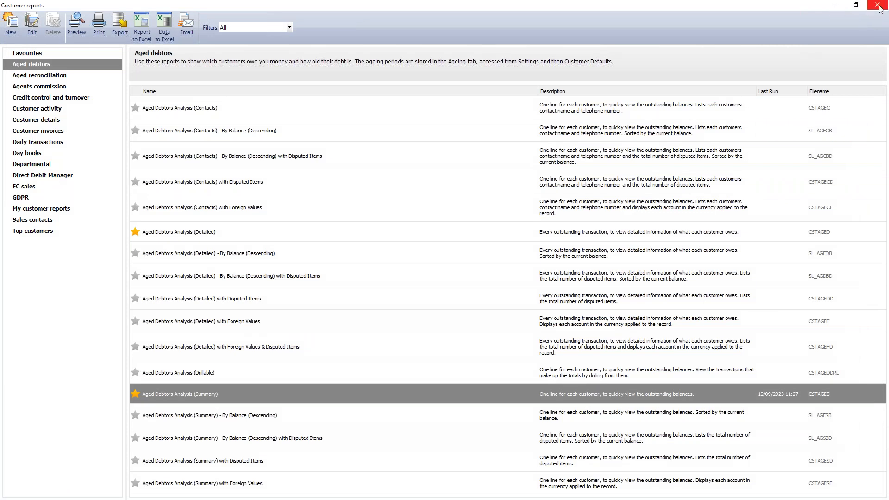
pyautogui.click(878, 6)
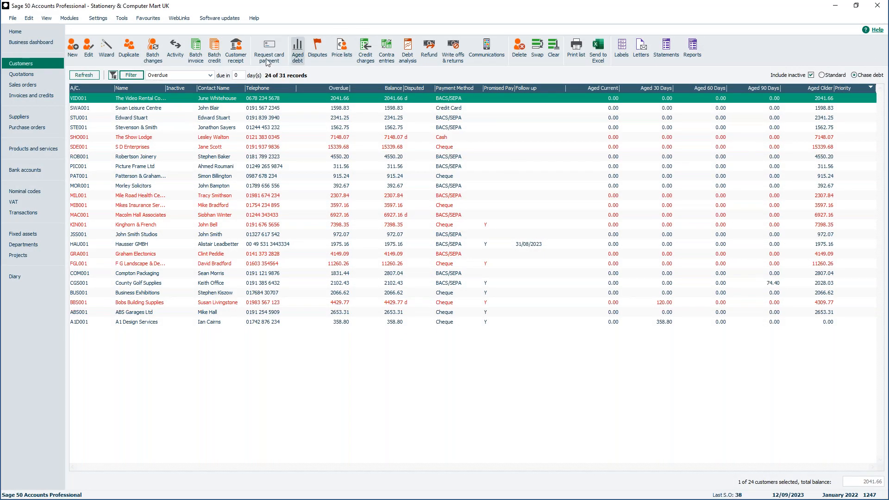
# Clear the customer selection and reopen the customer reports at the Aged debtors category.
pyautogui.click(552, 50)
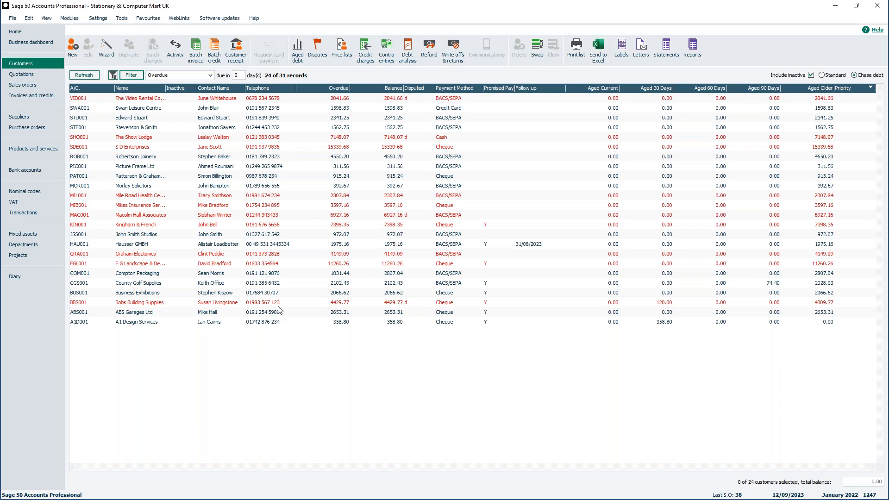
pyautogui.click(693, 49)
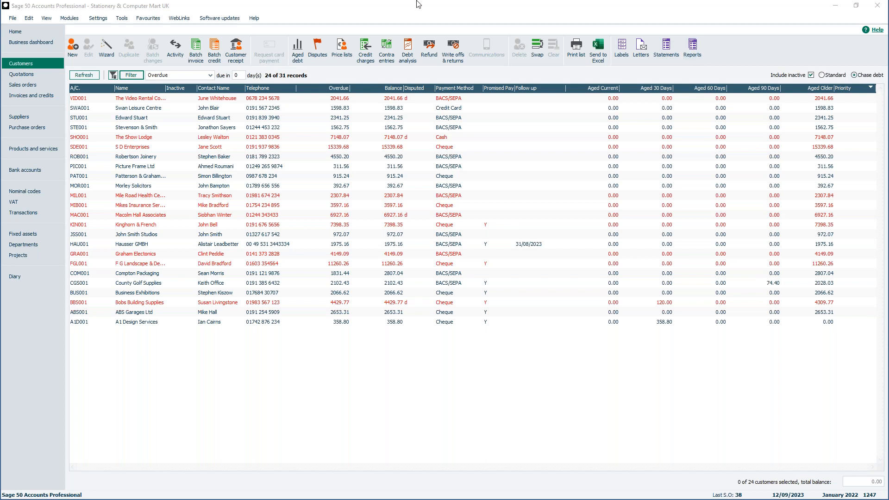
pyautogui.moveTo(277, 218)
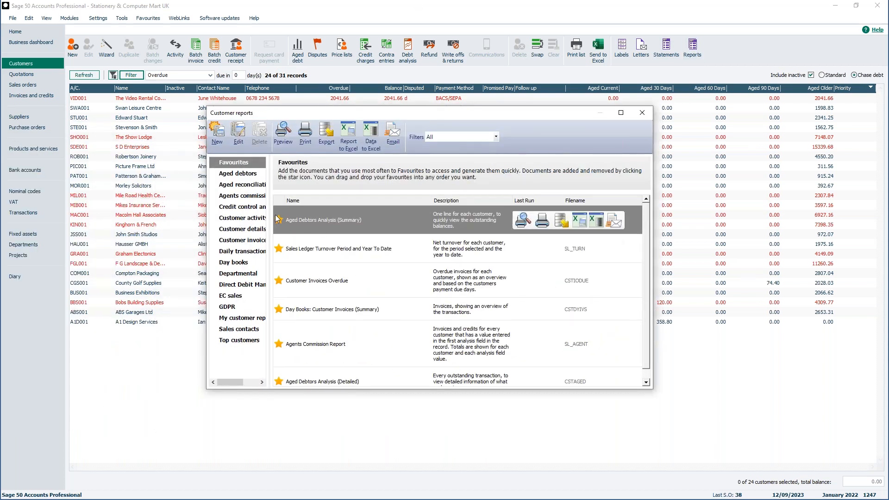
pyautogui.click(237, 174)
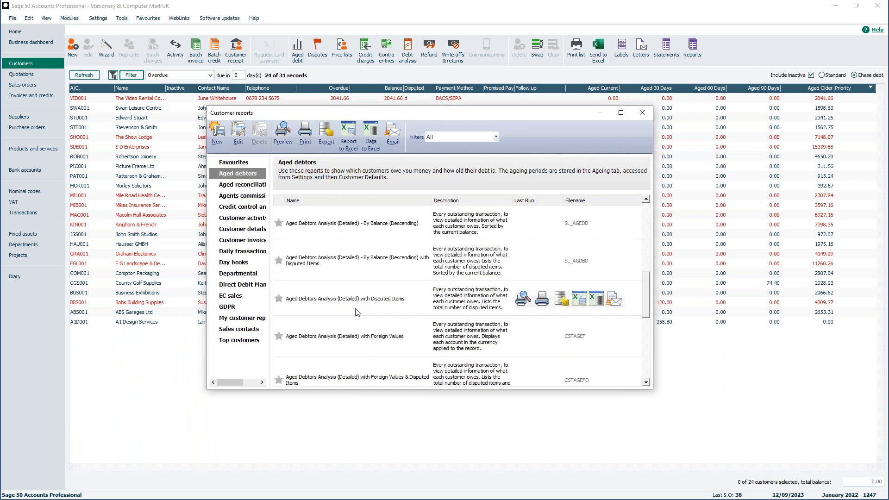
# Preview the Aged Debtors Analysis (Summary) report dated 01/01/2023 with later payments excluded, and close the preview and the customer reports.
pyautogui.click(621, 113)
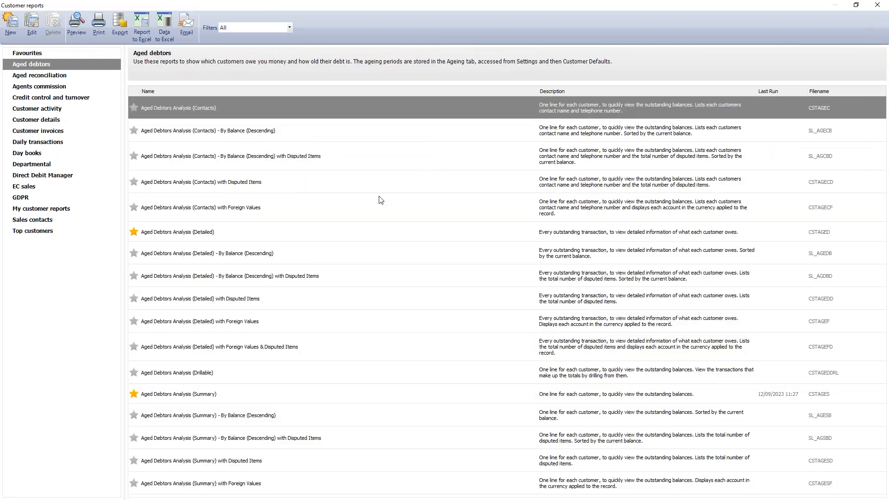
pyautogui.click(227, 397)
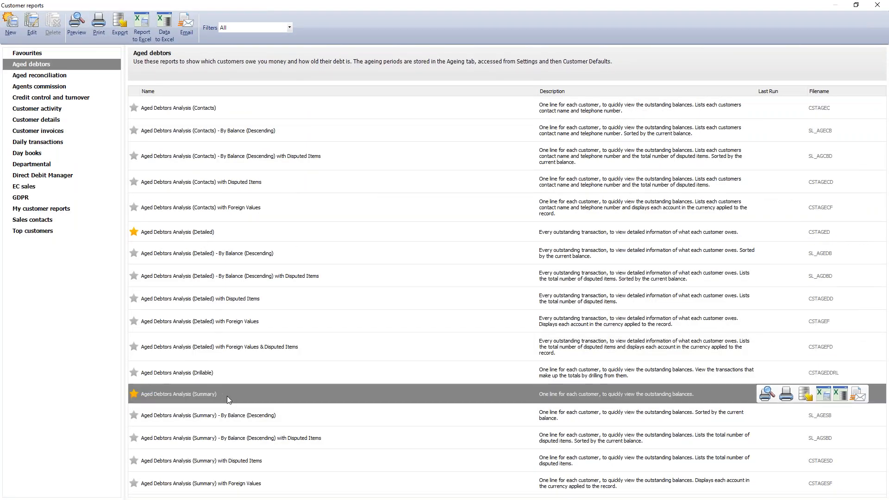
pyautogui.doubleClick(227, 396)
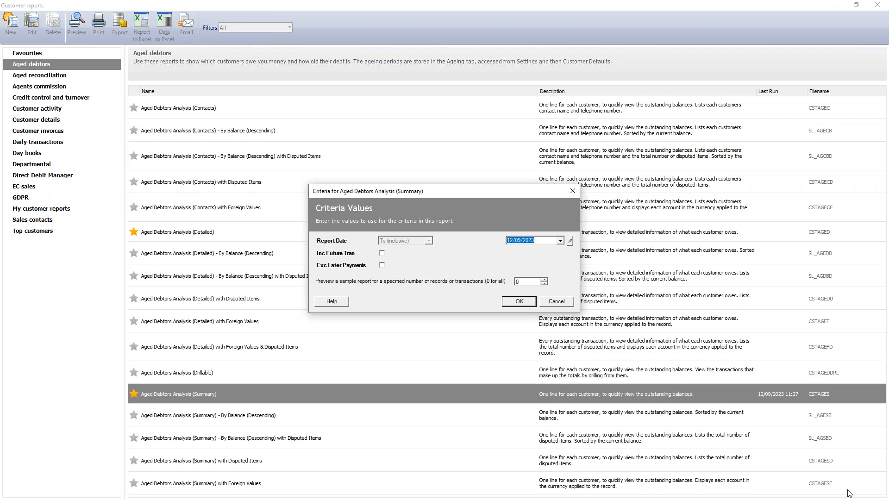
pyautogui.write('01/01/2023')
pyautogui.click(382, 266)
pyautogui.click(519, 301)
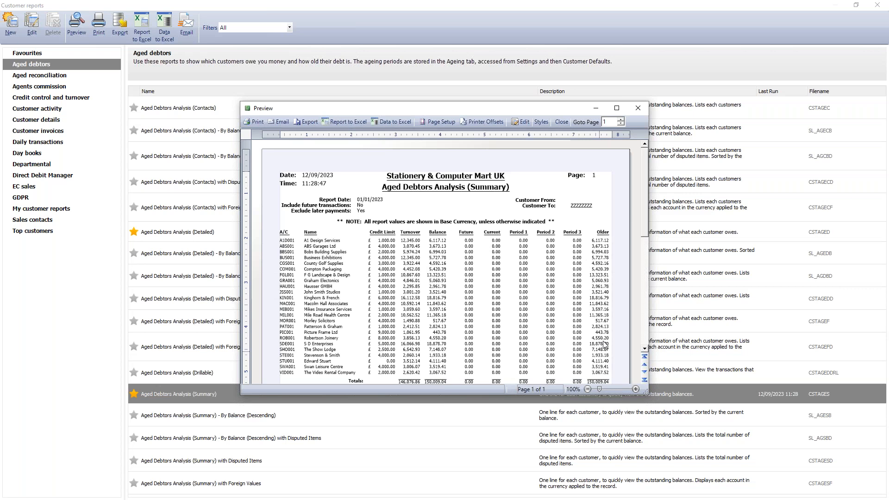
pyautogui.click(637, 108)
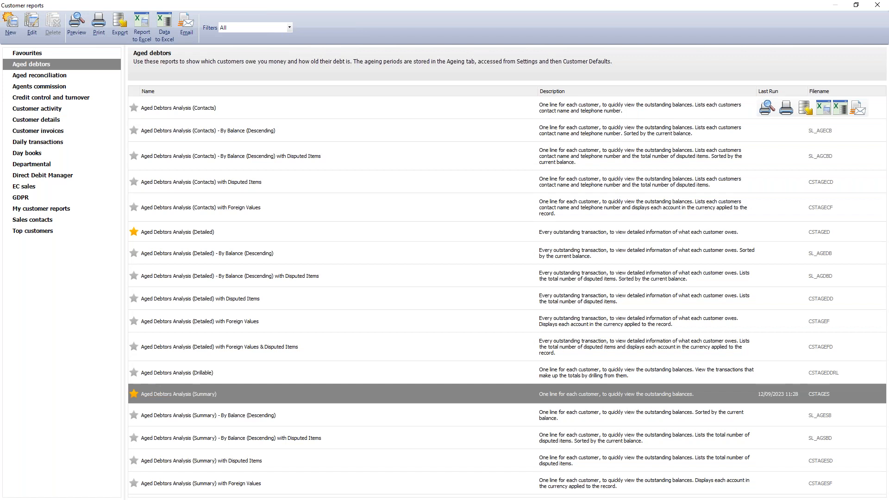
pyautogui.click(878, 8)
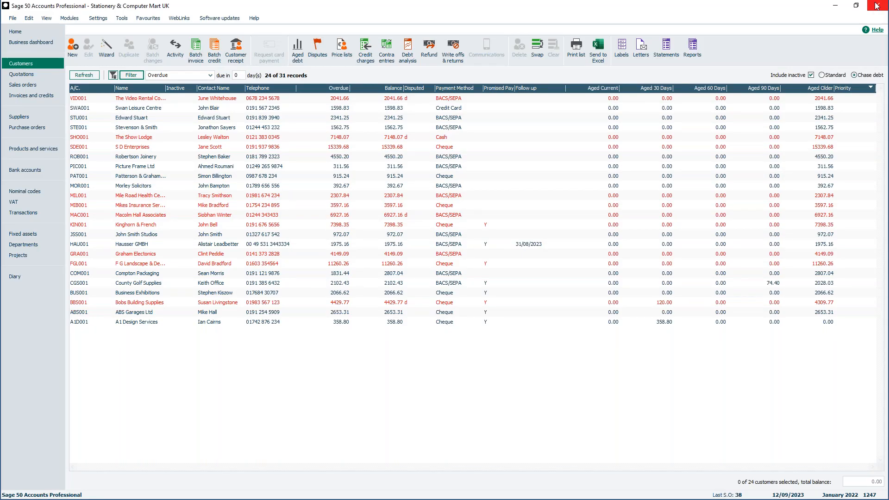
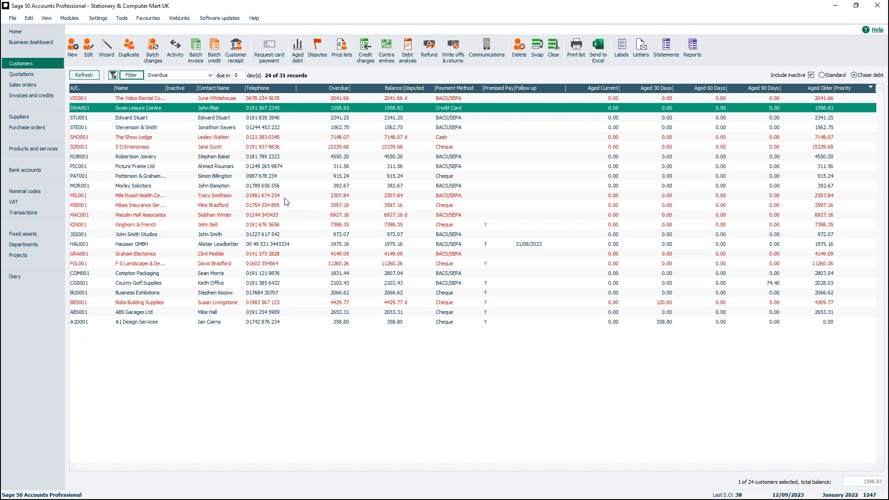
# View a blank new communication entry for Swan Leisure Centre, and close it and the customer record without saving.
pyautogui.click(494, 58)
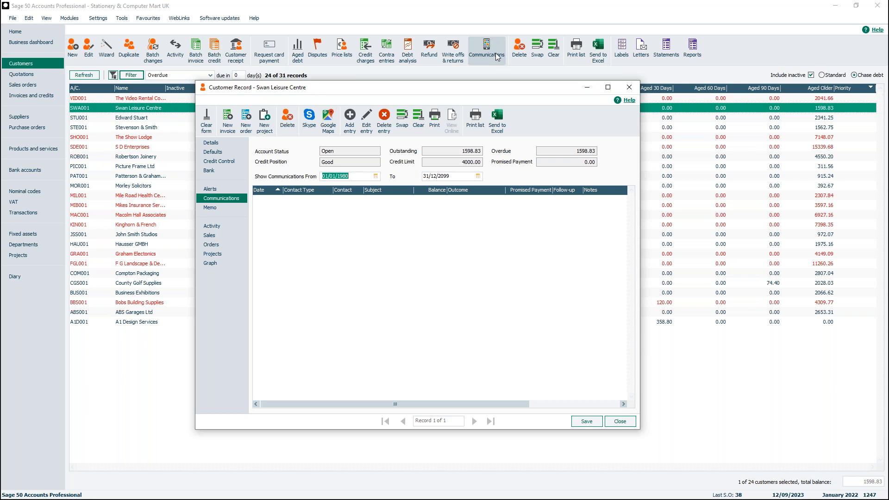
pyautogui.click(350, 121)
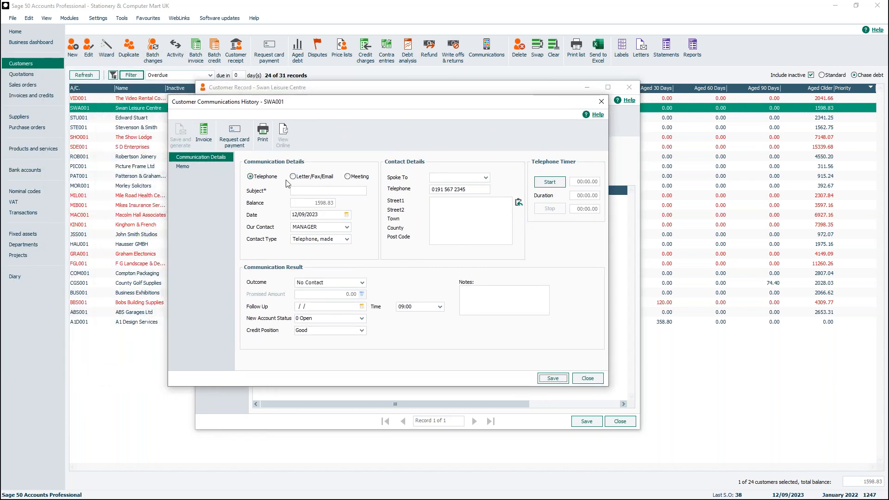
pyautogui.click(337, 190)
pyautogui.click(604, 104)
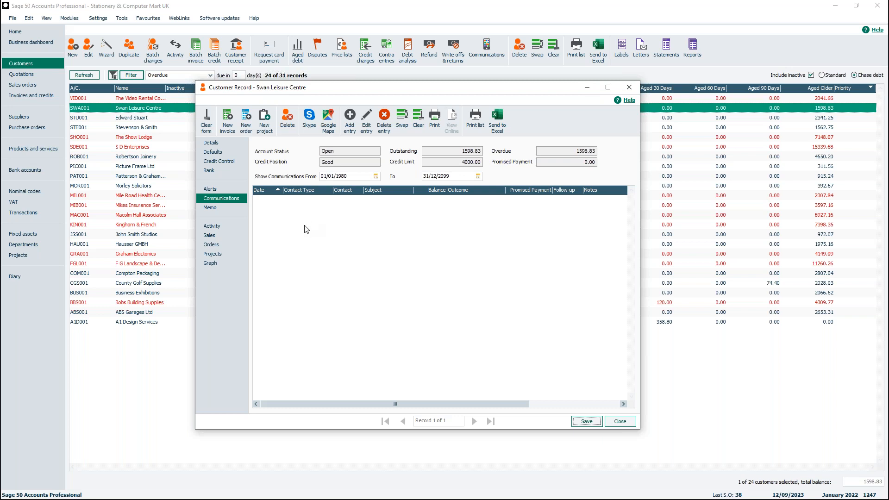
pyautogui.click(12, 186)
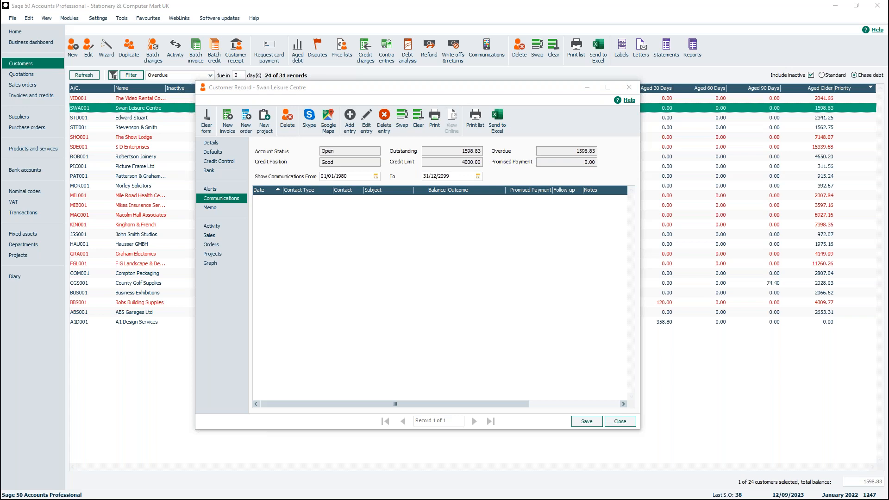
pyautogui.click(633, 88)
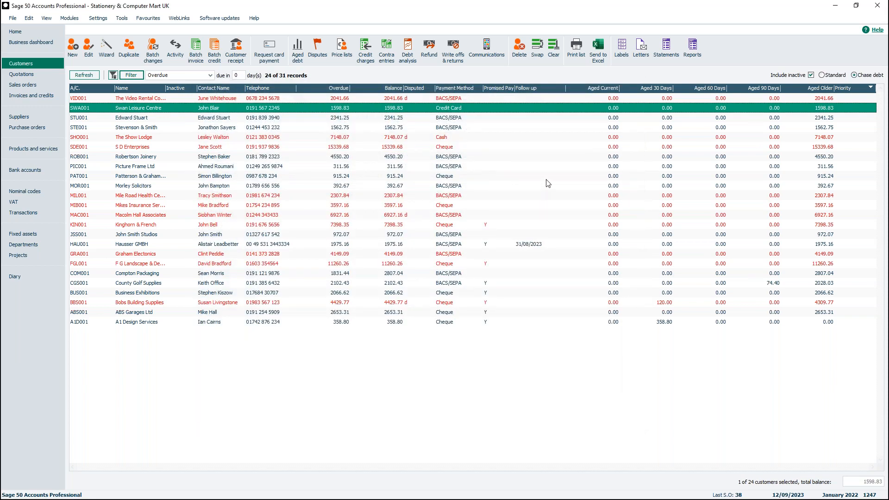
# Review the credit control terms and credit review details in the S D Enterprises customer record, and close the record.
pyautogui.click(225, 139)
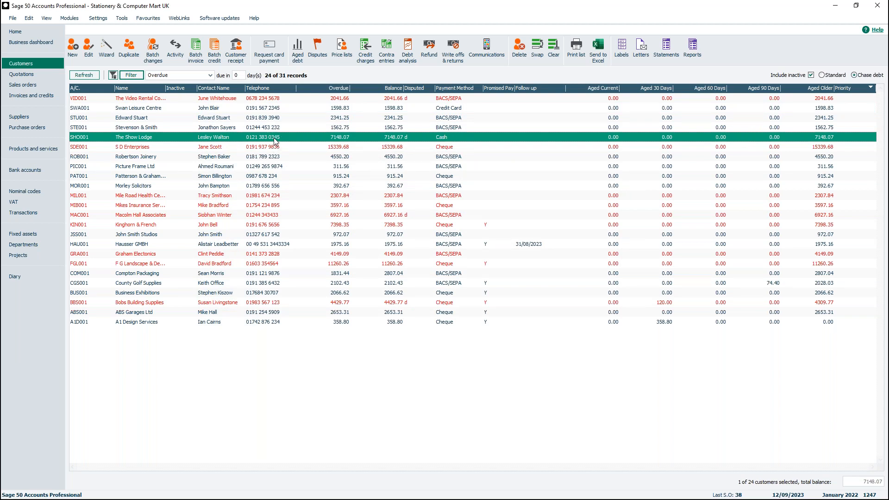
pyautogui.click(272, 147)
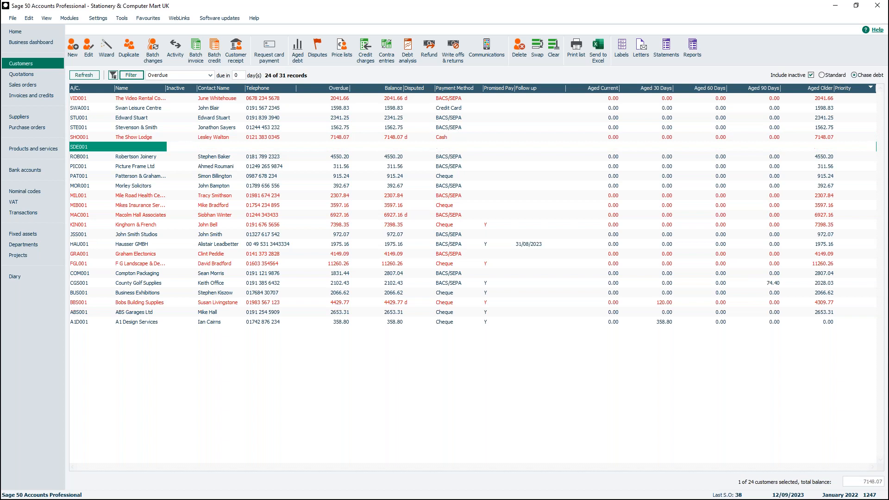
pyautogui.doubleClick(272, 147)
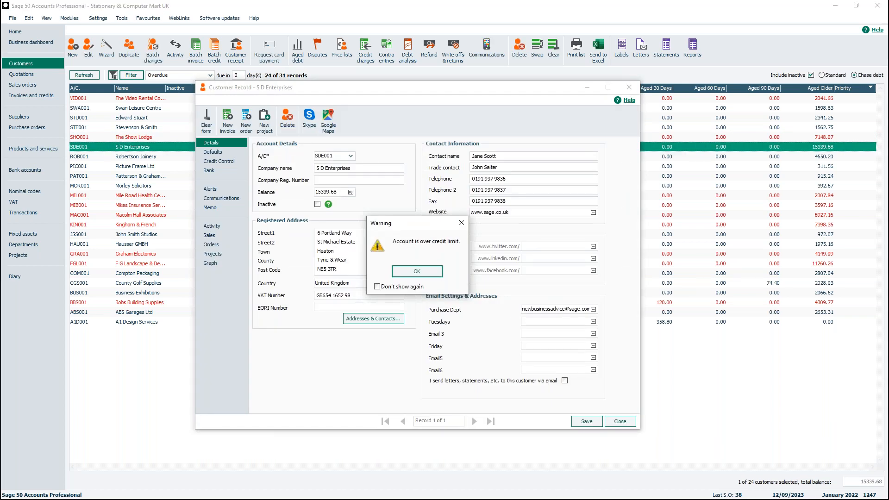
pyautogui.click(412, 277)
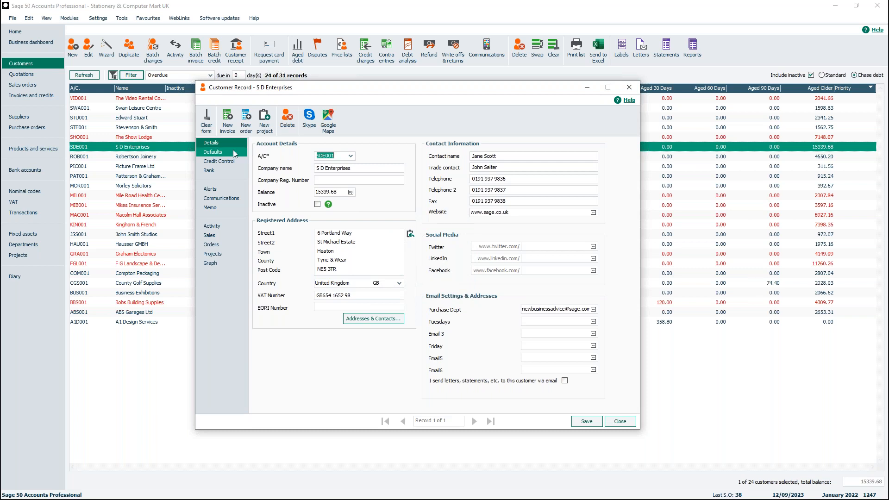
pyautogui.click(221, 163)
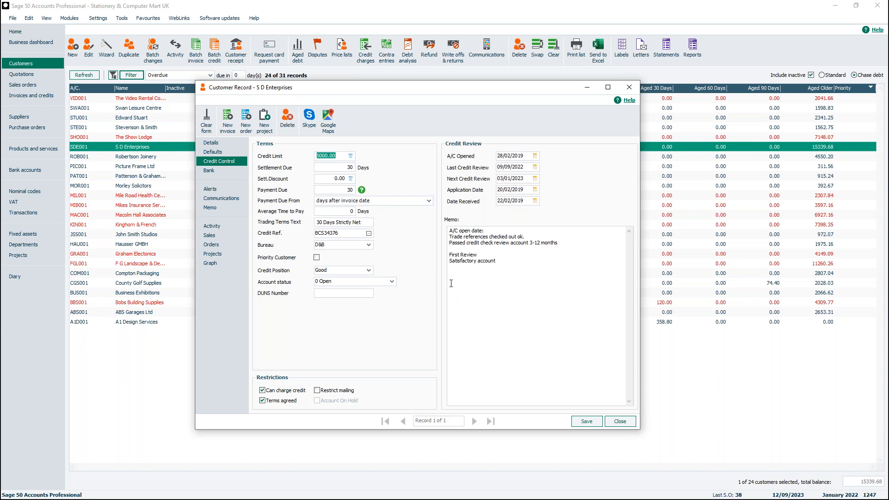
pyautogui.click(628, 87)
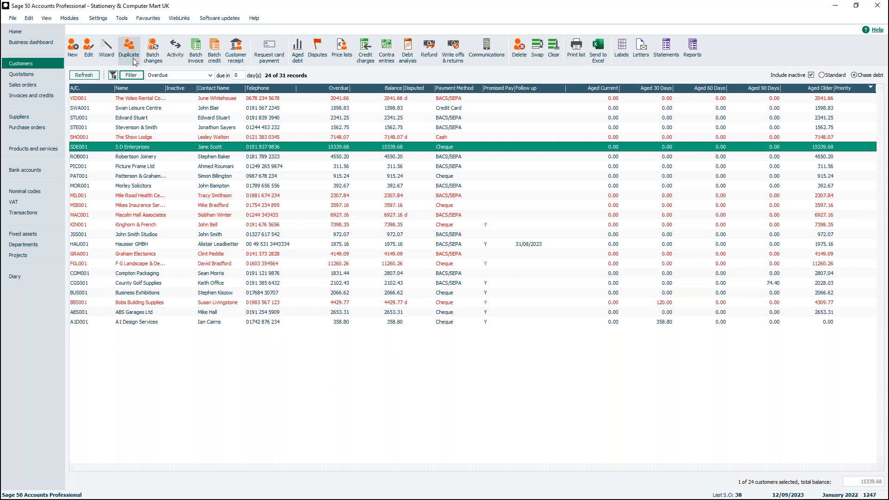
# Check the D&B credit bureau details in the Internet Resources settings, and close the resources list.
pyautogui.click(100, 21)
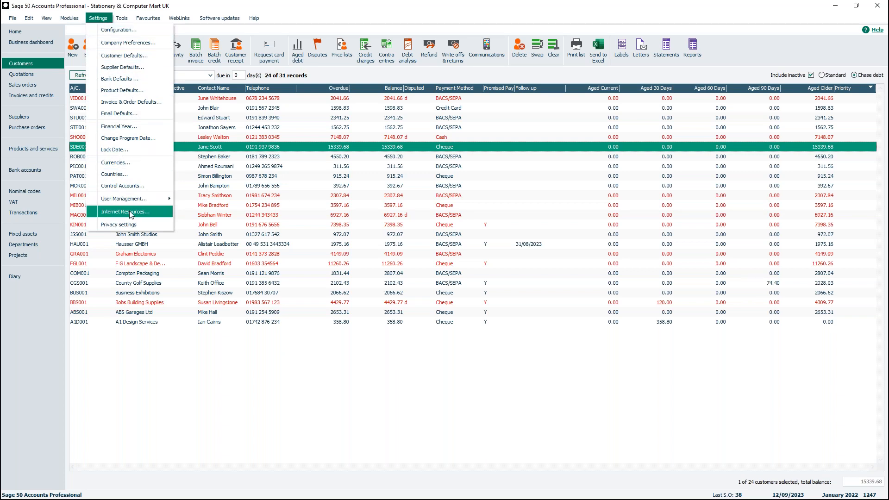
pyautogui.click(131, 213)
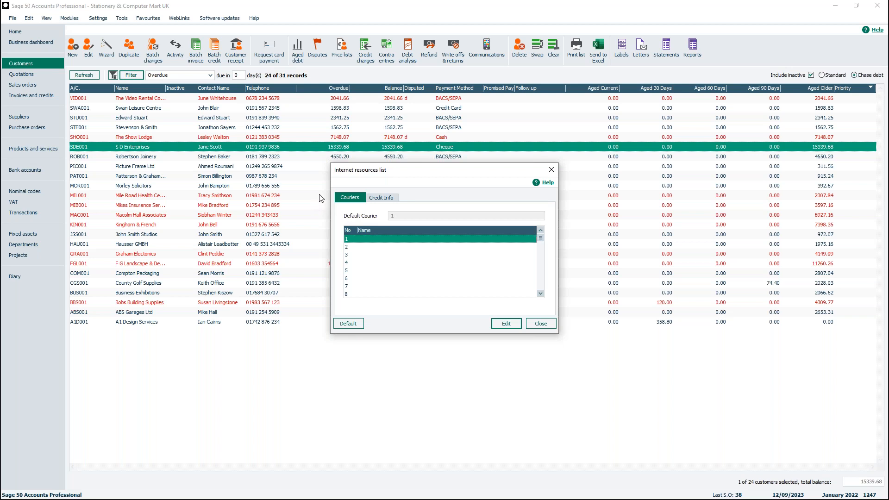
pyautogui.click(390, 199)
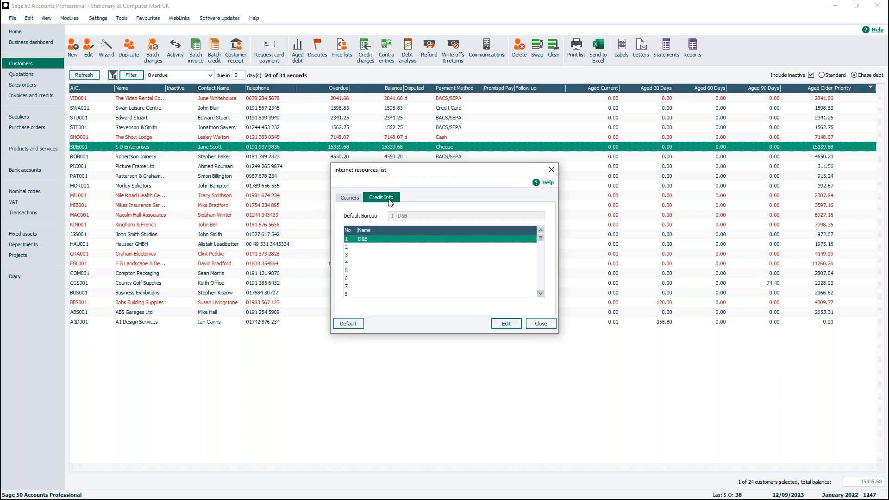
pyautogui.doubleClick(368, 239)
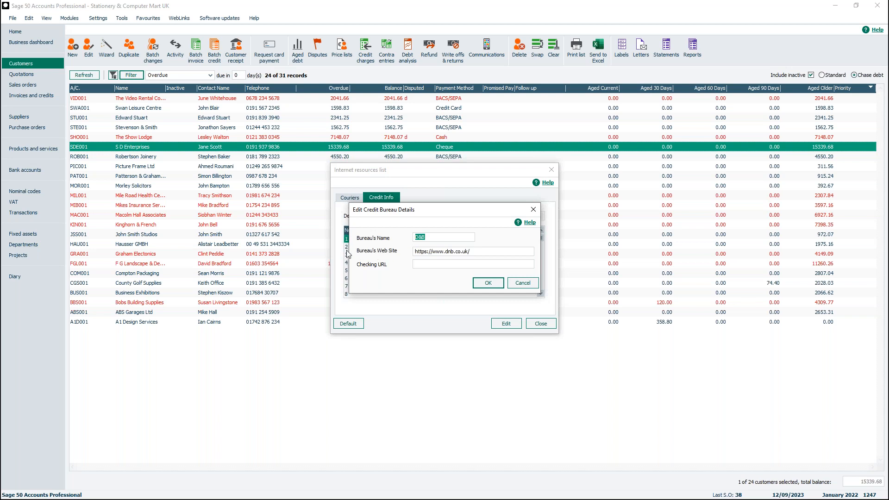
pyautogui.click(440, 266)
pyautogui.click(428, 262)
pyautogui.click(488, 282)
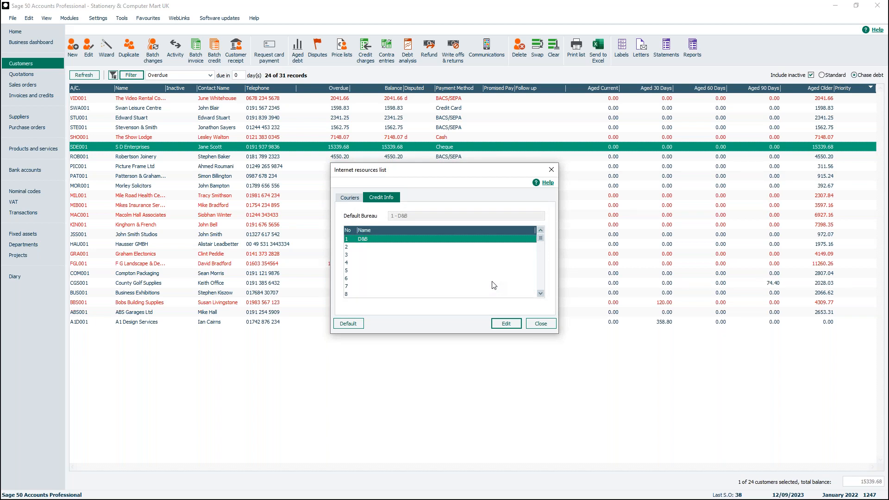
pyautogui.click(551, 170)
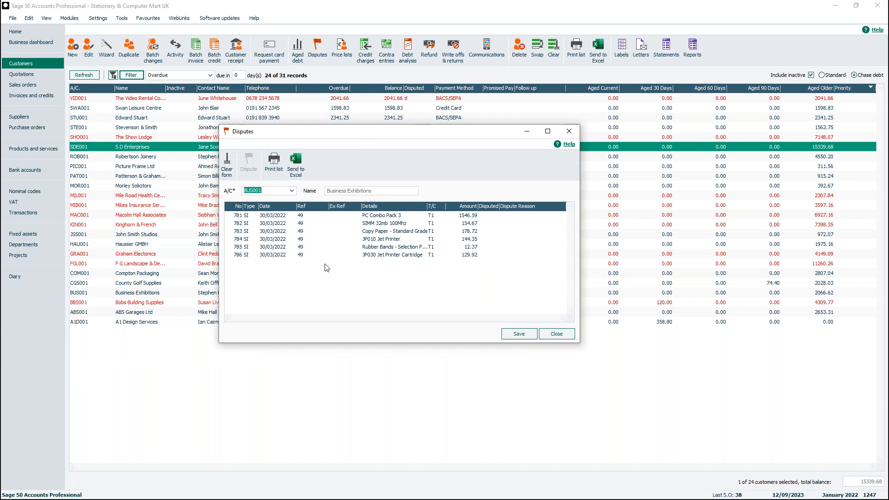
# Mark the PC Combo Pack 3 item on account BUS001 as disputed with reason "2 - Discount not received", save it and close the disputes.
pyautogui.click(375, 216)
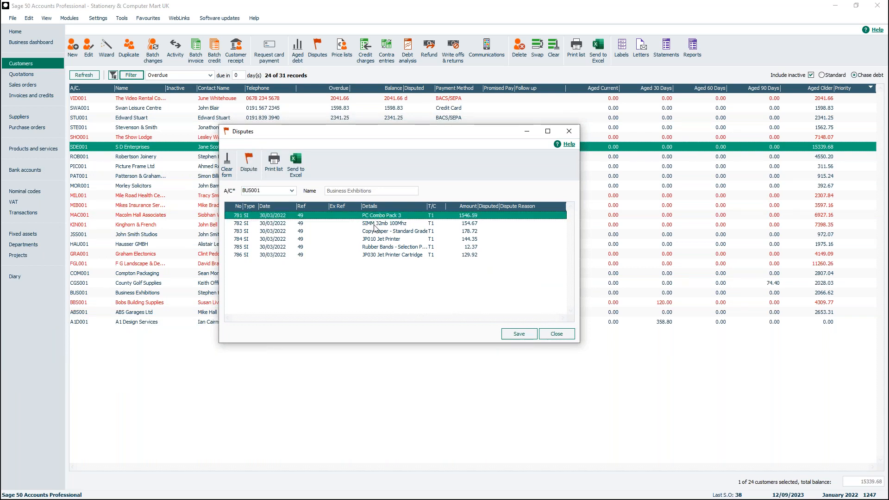
pyautogui.click(248, 171)
pyautogui.moveTo(0, 134); pyautogui.dragTo(476, 216)
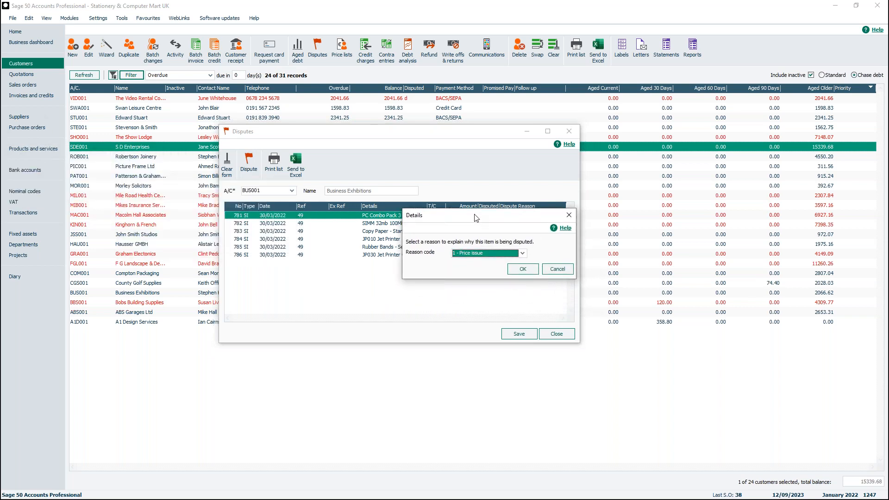
pyautogui.click(522, 253)
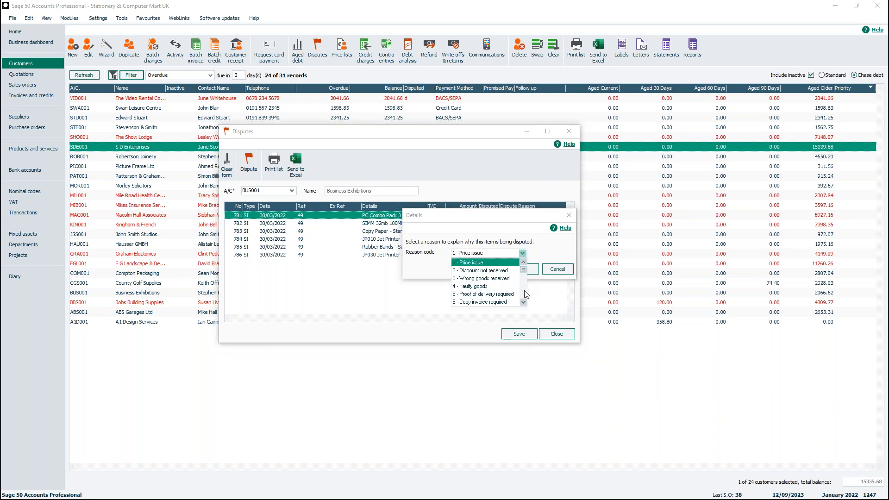
pyautogui.click(542, 256)
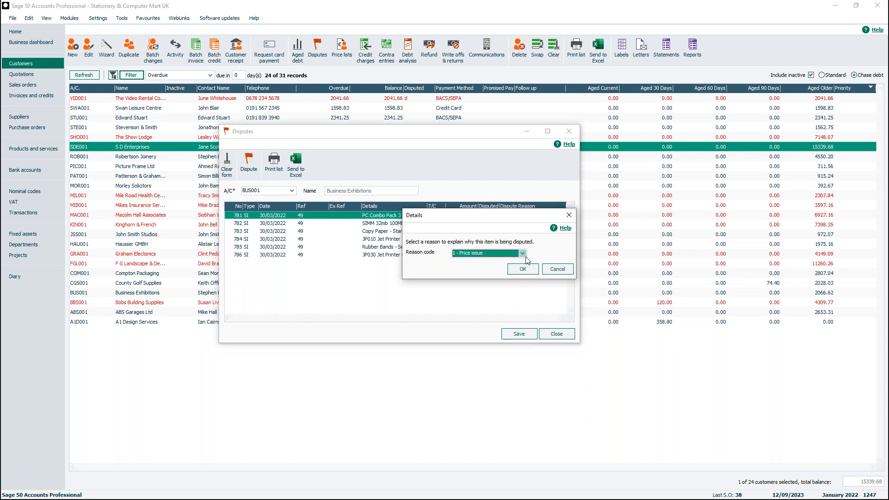
pyautogui.click(522, 253)
pyautogui.click(512, 271)
pyautogui.click(522, 270)
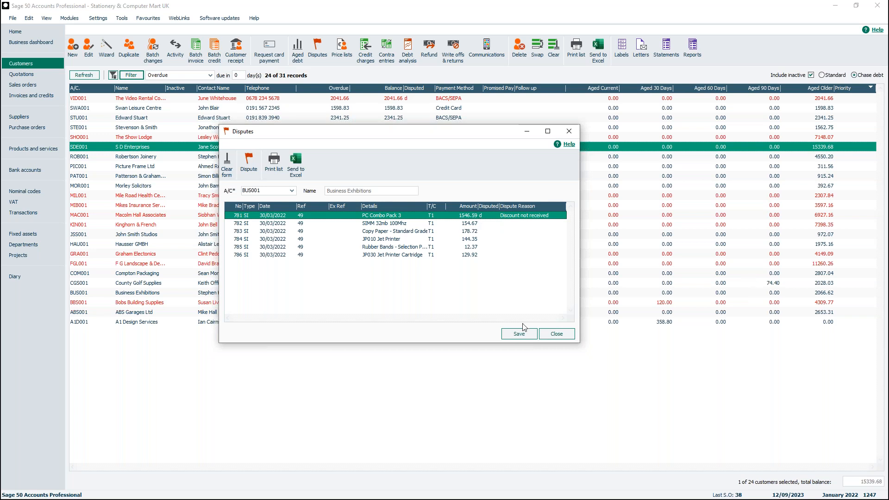
pyautogui.click(518, 334)
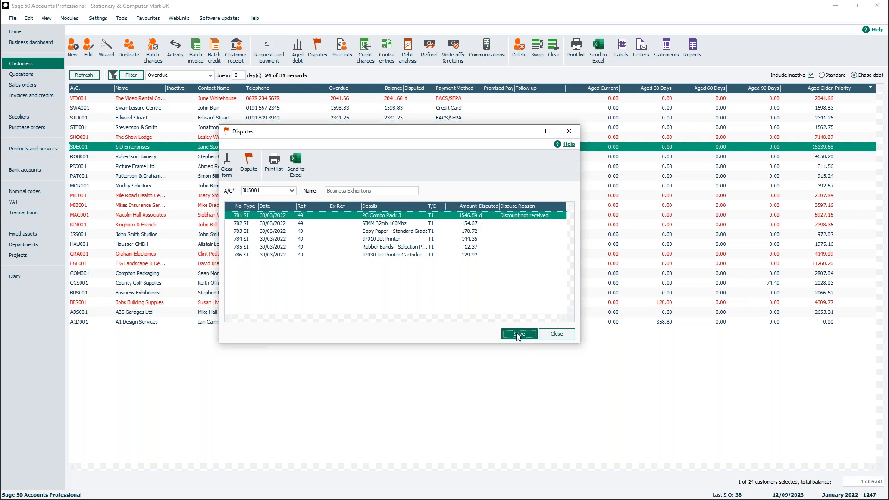
pyautogui.click(557, 335)
# Review the transaction activity of S D Enterprises, view the details of invoice transaction 1234, and close the customer record.
pyautogui.click(301, 148)
pyautogui.doubleClick(301, 149)
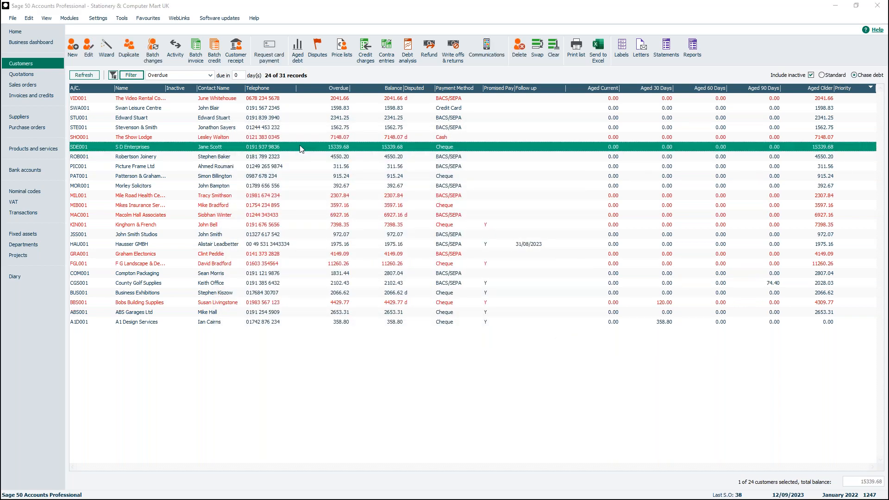
pyautogui.click(429, 271)
pyautogui.click(232, 227)
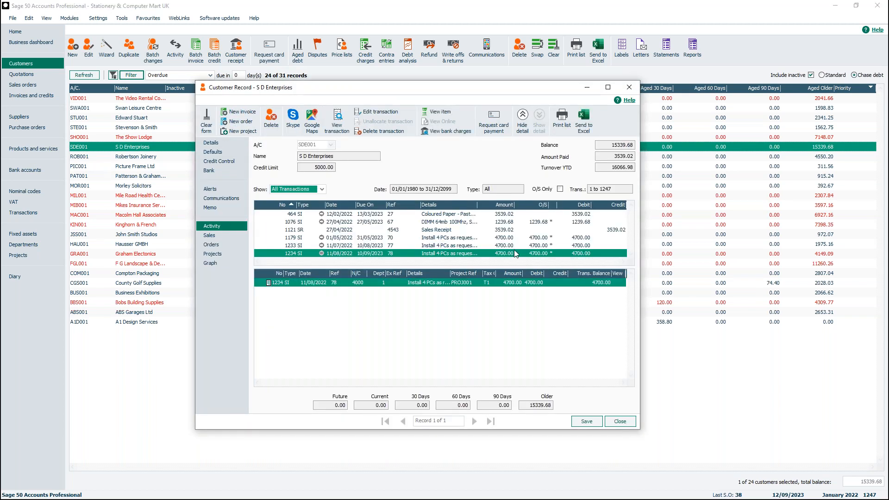
pyautogui.click(433, 252)
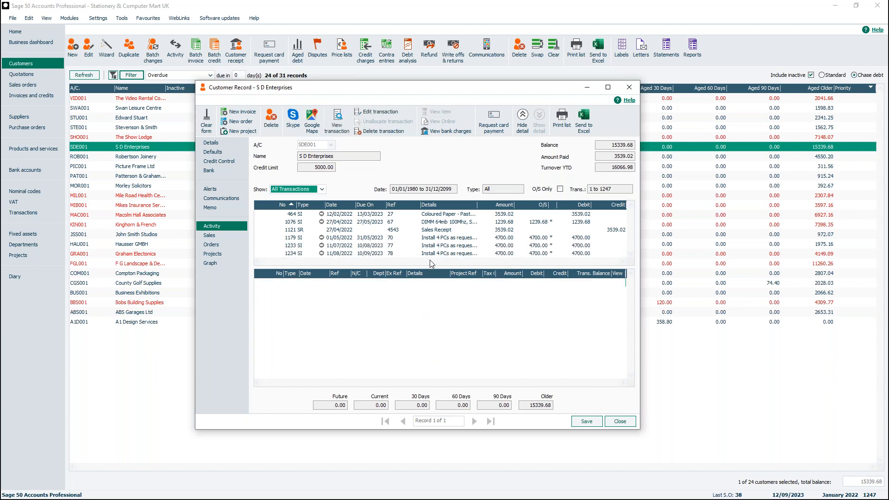
pyautogui.click(432, 253)
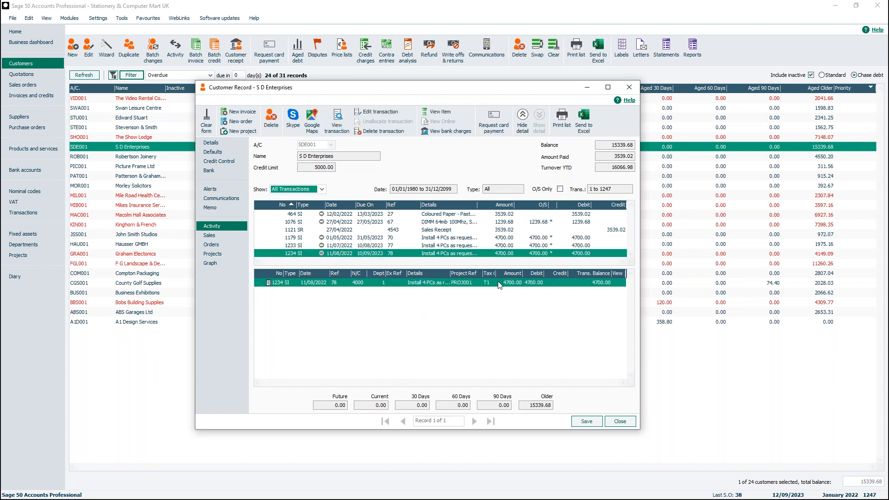
pyautogui.click(629, 87)
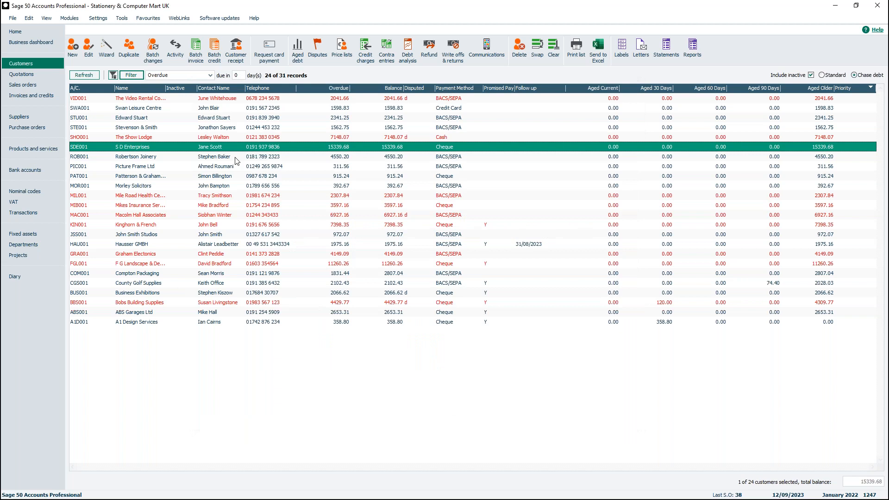
# Check the disputed PC Combo Pack 3 item on account BUS001, save the disputes and close them.
pyautogui.click(320, 58)
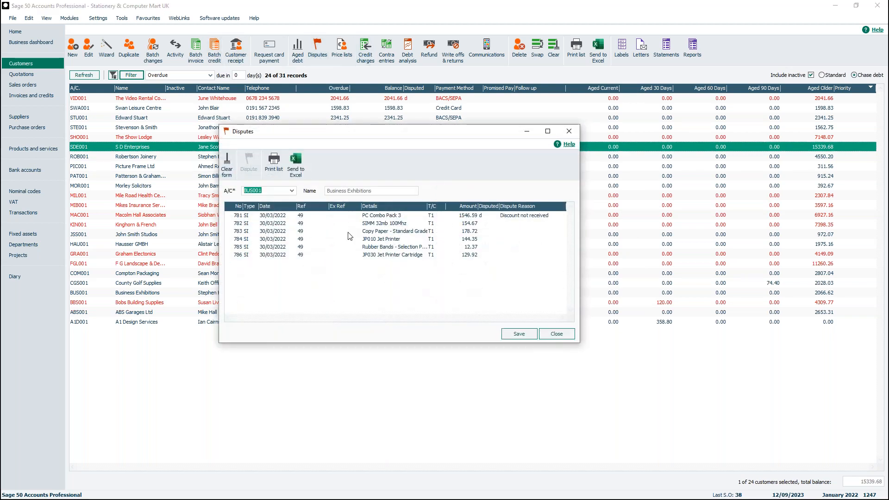
pyautogui.click(264, 214)
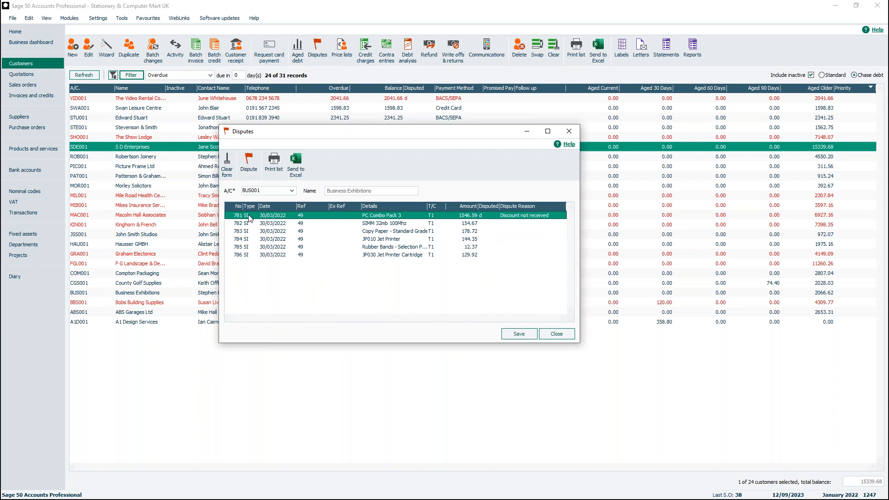
pyautogui.click(527, 333)
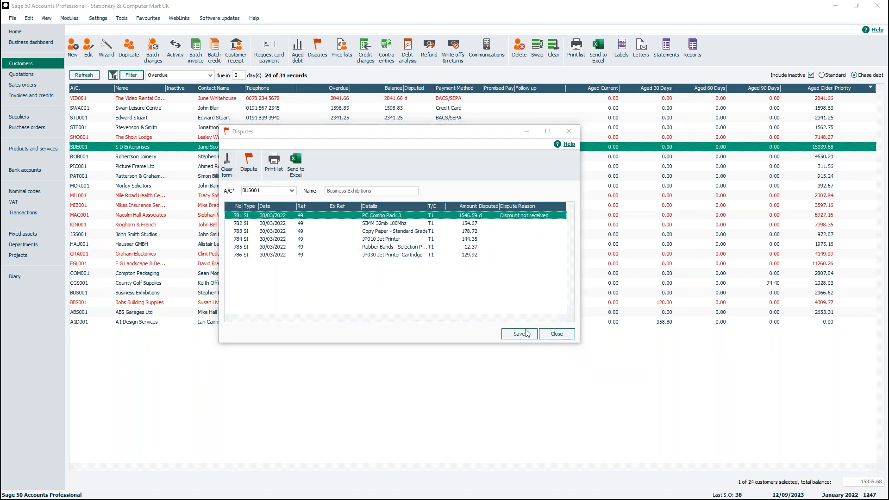
pyautogui.click(568, 334)
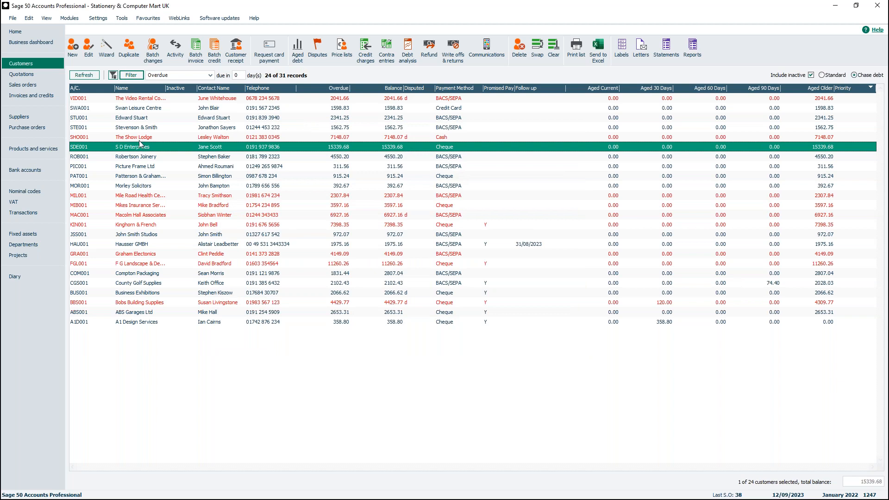
# Find transaction 781 for account BUS001 in the transactions list, and return to the customers list.
pyautogui.click(28, 213)
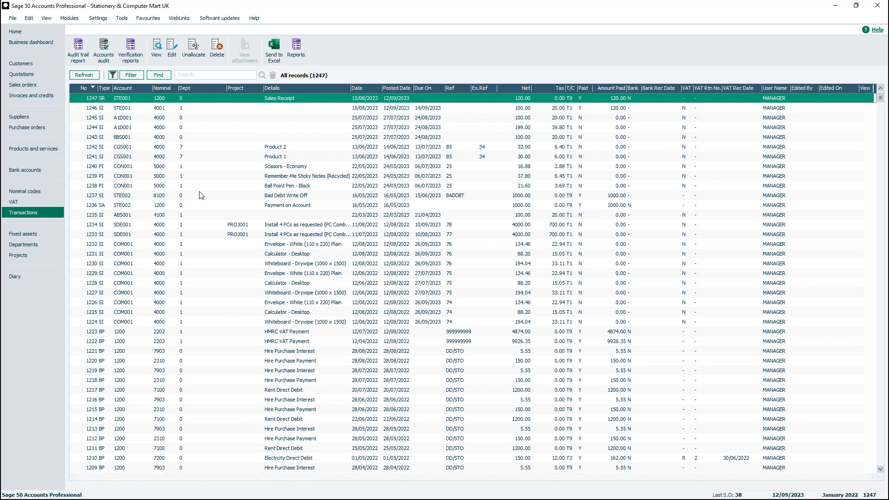
pyautogui.click(163, 78)
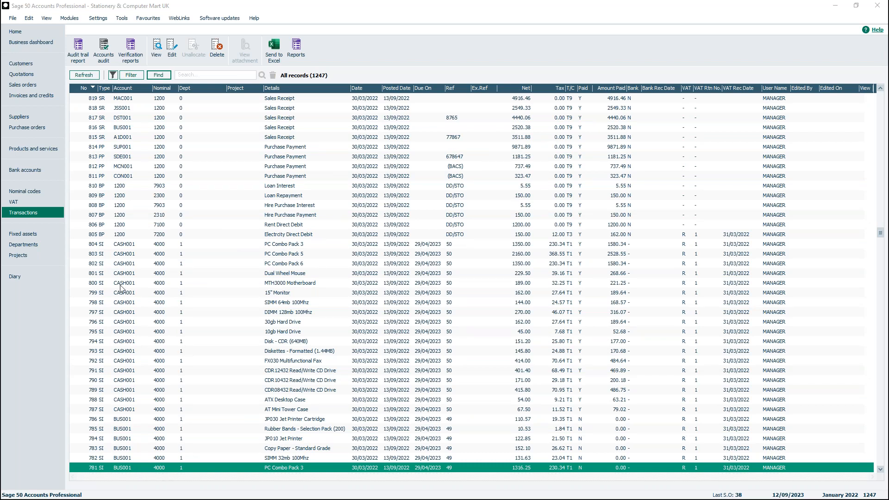
pyautogui.click(42, 62)
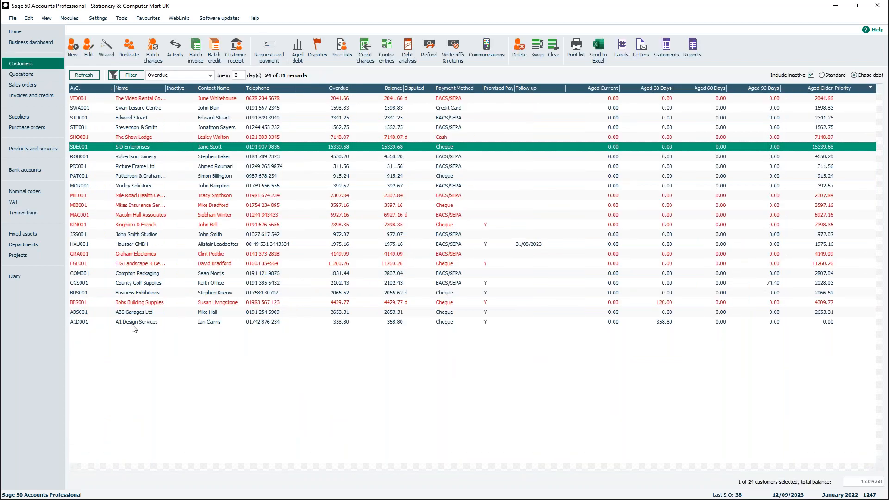
# Review invoice transaction 781 in the activity of the Business Exhibitions customer record, and close the record.
pyautogui.click(136, 294)
pyautogui.click(136, 296)
pyautogui.doubleClick(137, 297)
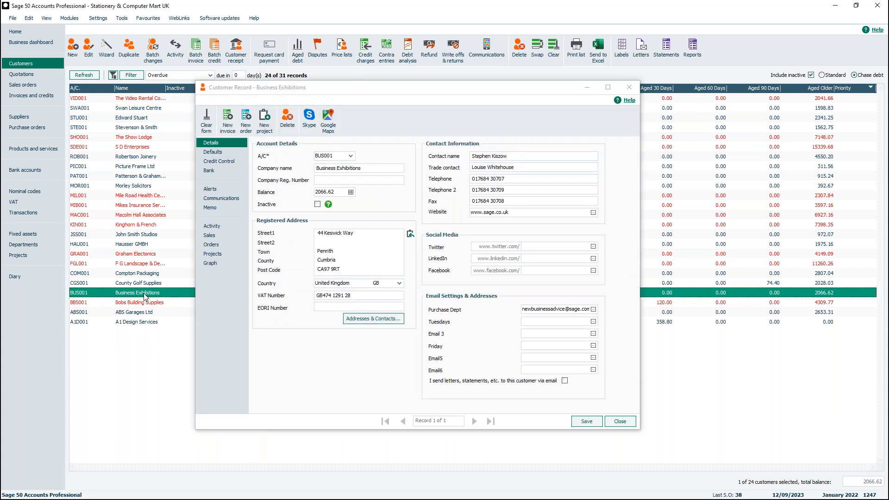
pyautogui.click(220, 226)
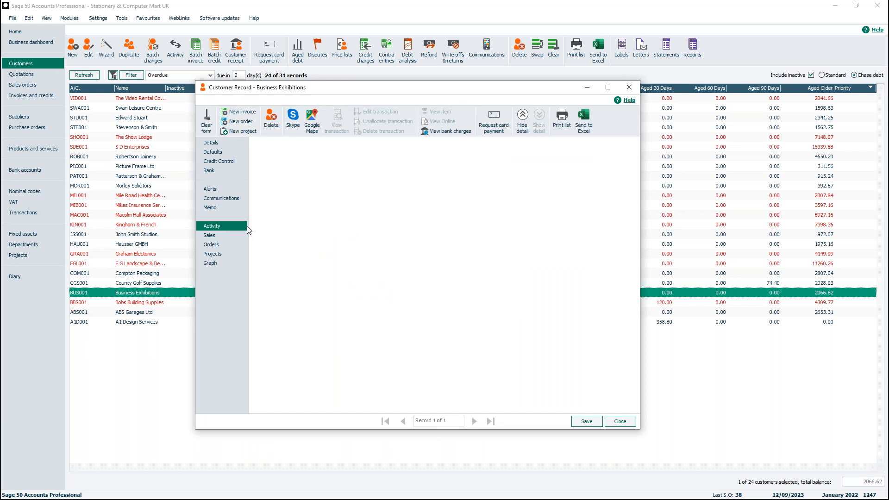
pyautogui.click(526, 246)
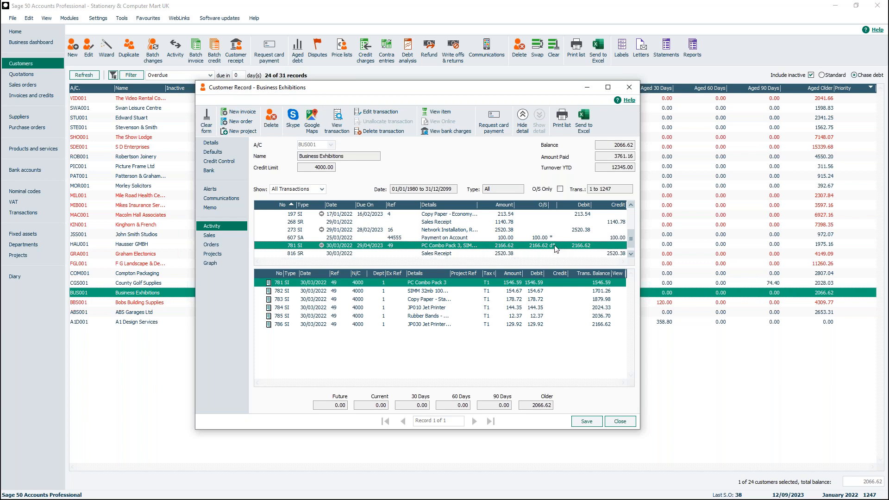
pyautogui.click(629, 87)
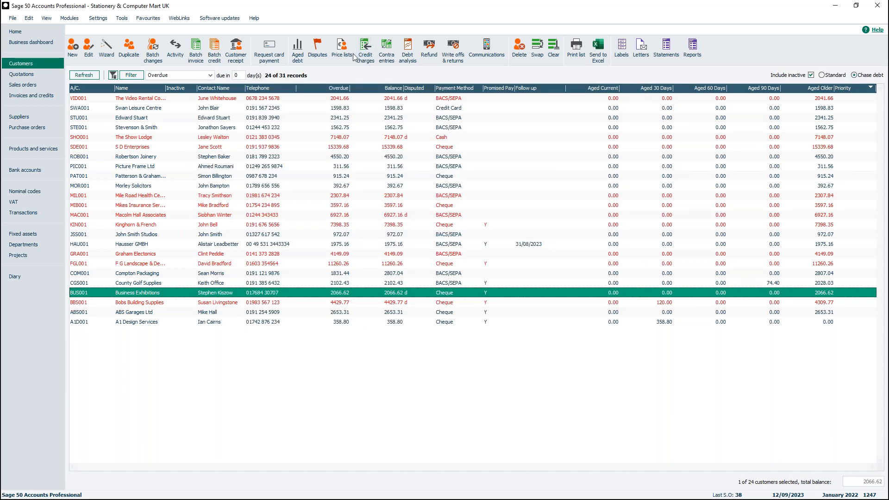
# Remove the dispute flag from the PC Combo Pack 3 item on account BUS001, and close the disputes without saving the change.
pyautogui.click(320, 57)
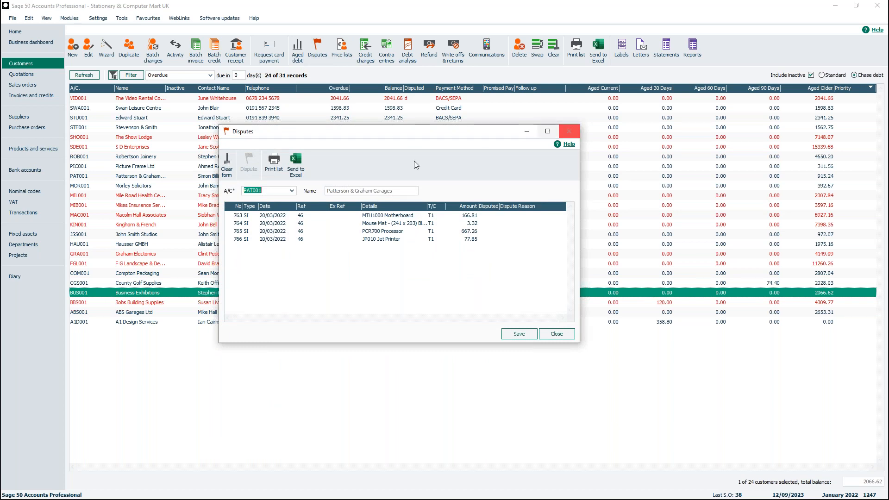
pyautogui.click(292, 190)
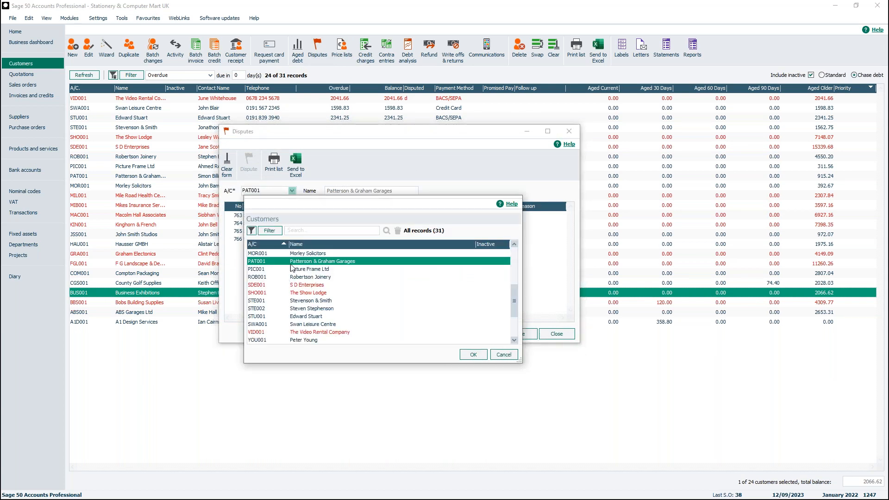
pyautogui.scroll(-4, 291, 272)
pyautogui.scroll(10, 300, 311)
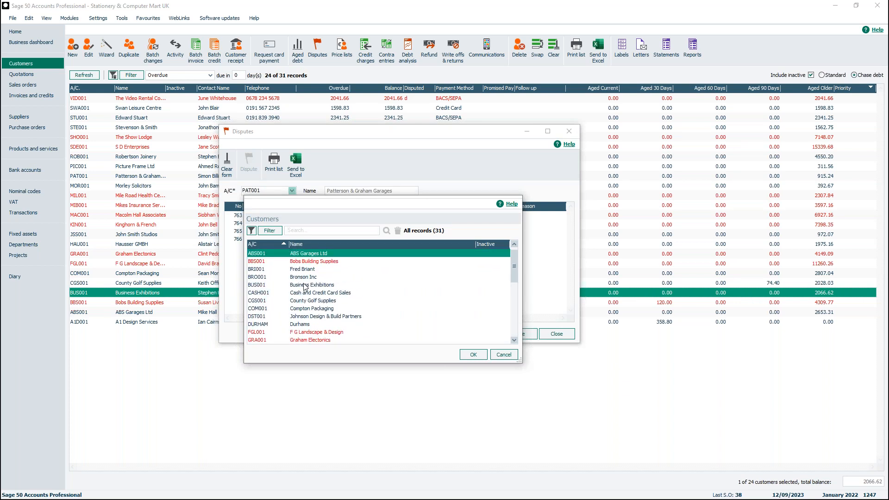
pyautogui.click(308, 285)
pyautogui.click(468, 355)
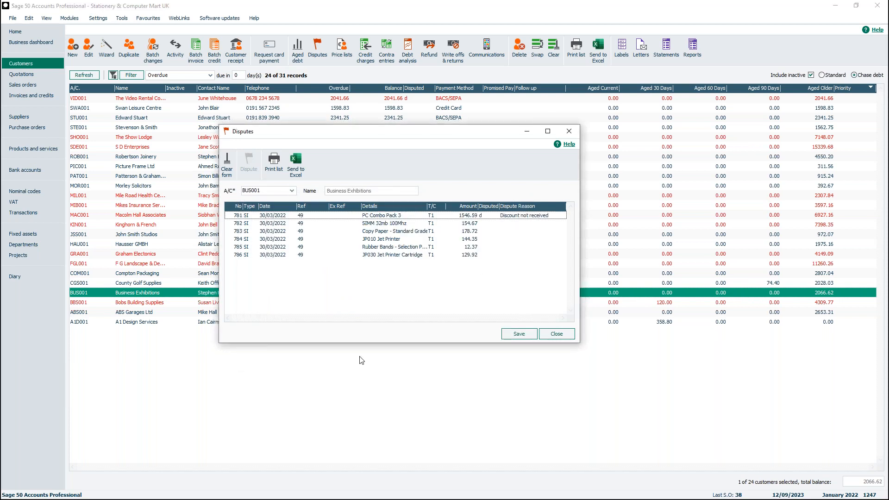
pyautogui.click(485, 215)
pyautogui.click(254, 169)
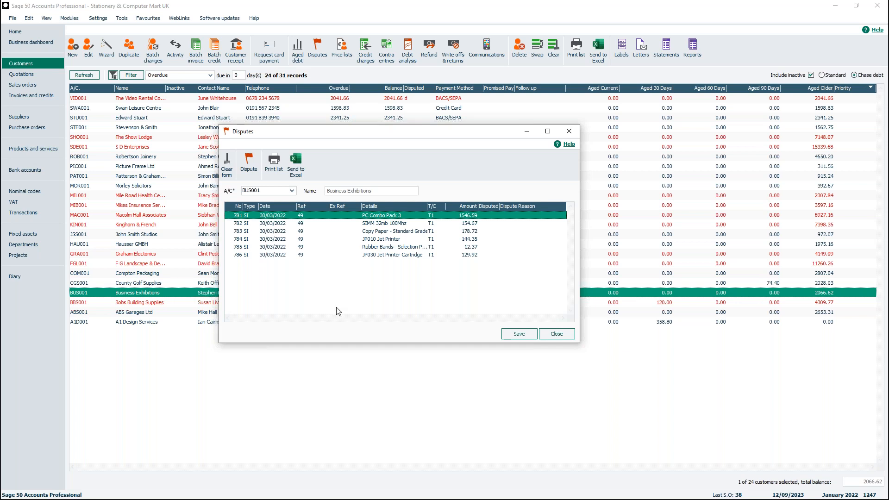
pyautogui.click(564, 334)
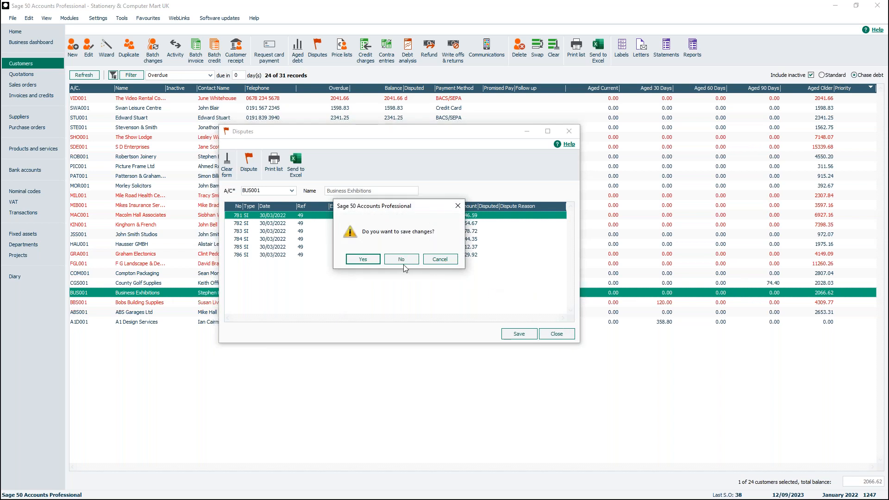
pyautogui.click(410, 263)
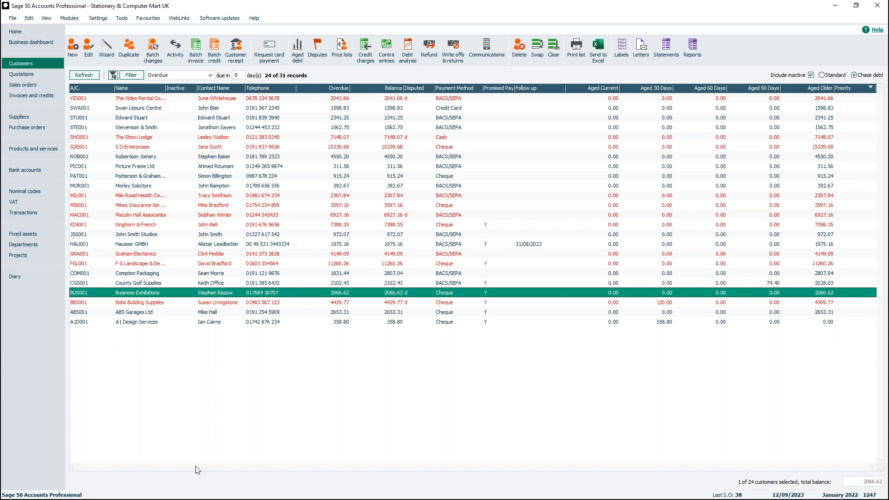
pyautogui.click(198, 499)
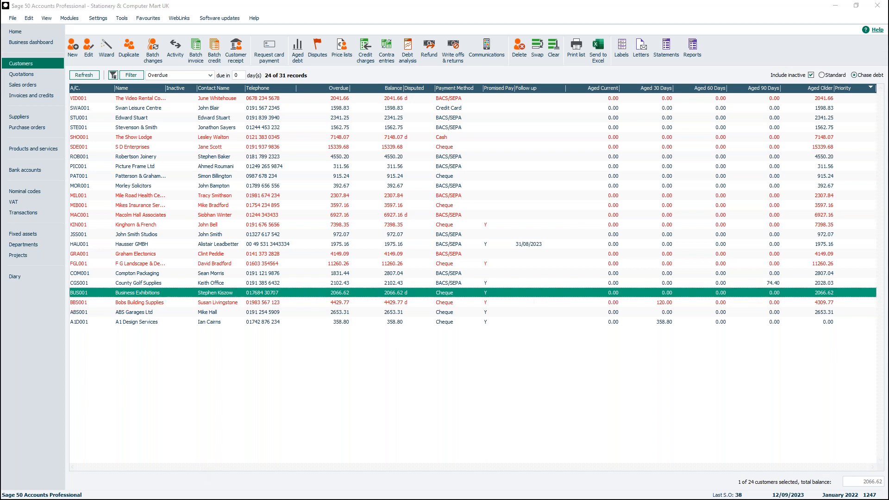